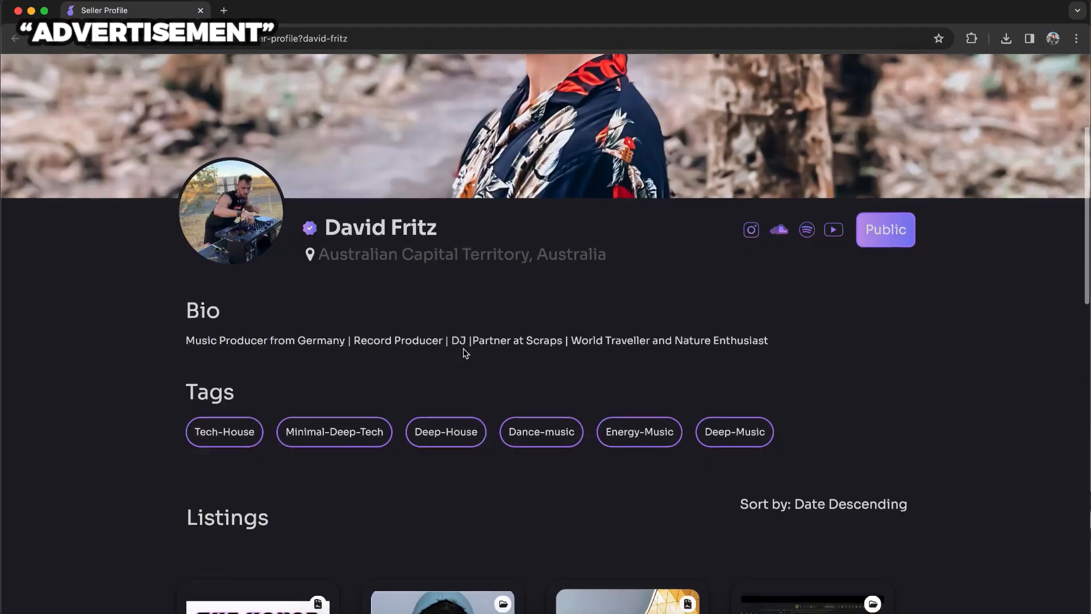
# Step: Open the FL Studio Template for House Music from the seller's product listings
pyautogui.scroll(-5, 463, 352)
pyautogui.scroll(-5, 464, 354)
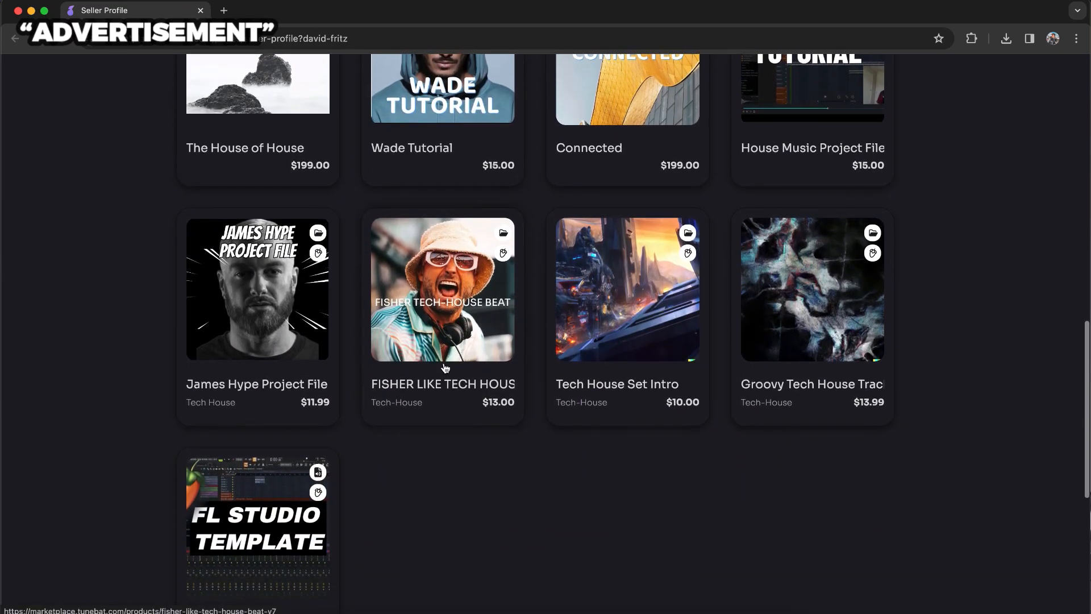
pyautogui.scroll(-2, 289, 547)
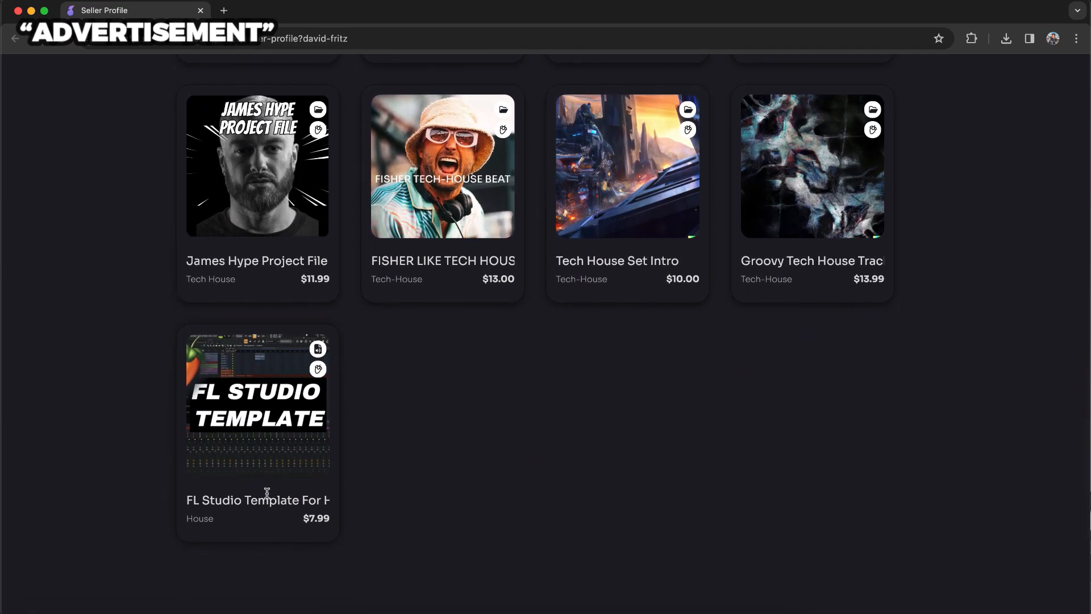
pyautogui.click(268, 436)
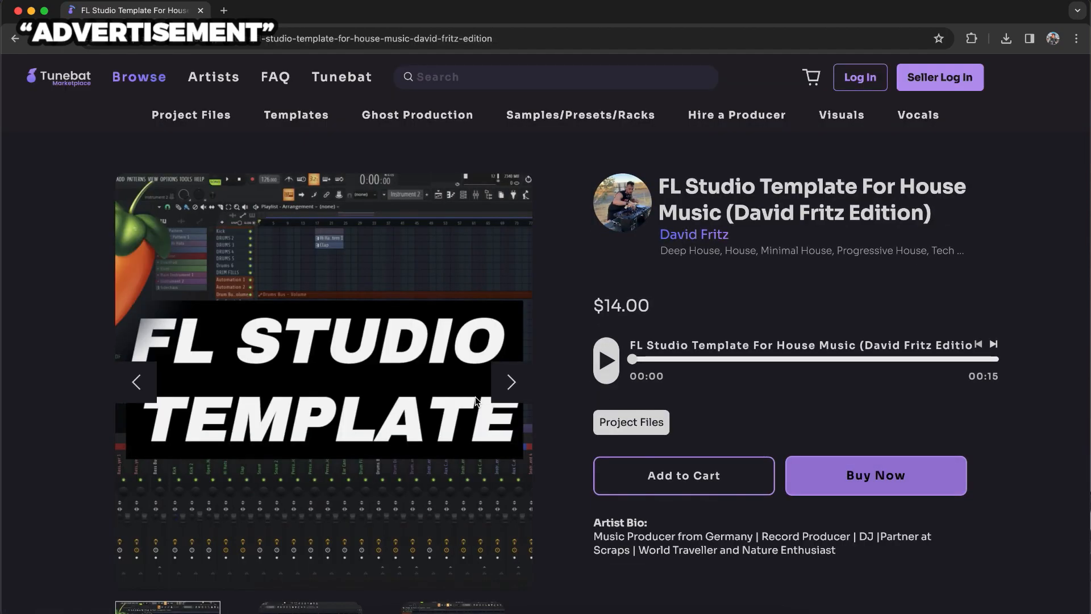
# Step: View the template's mixing chains and master automations preview images, and add the template to the cart
pyautogui.scroll(-3, 476, 401)
pyautogui.click(311, 484)
pyautogui.scroll(2, 310, 483)
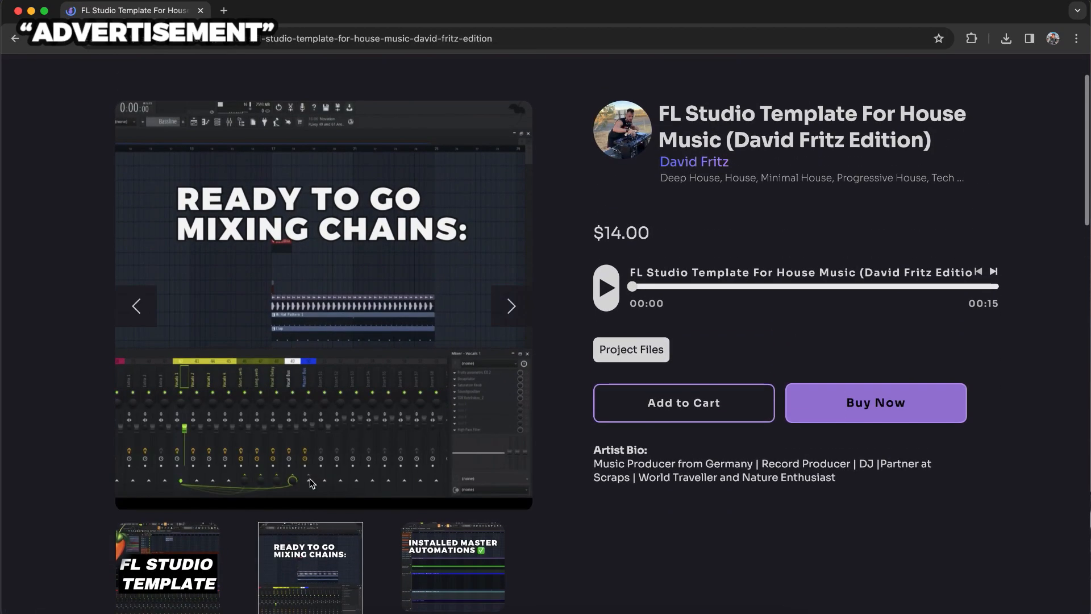
pyautogui.click(462, 537)
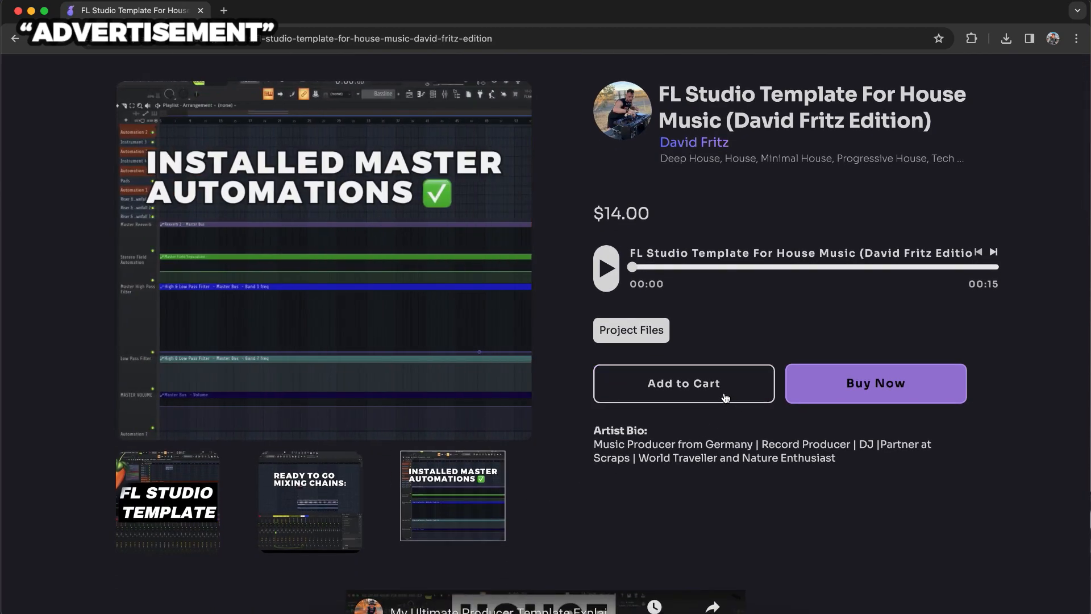
pyautogui.click(725, 396)
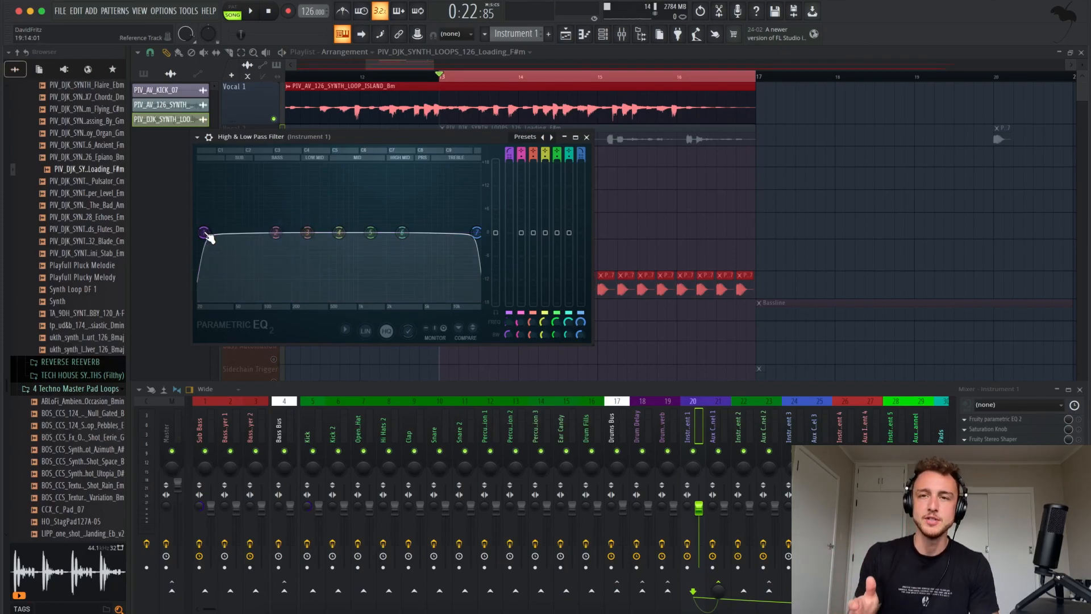
# Step: Play the loop and lower the EQ's low-pass band 7 to about 295 Hz, moving overlapping band 3 higher
pyautogui.press('space')
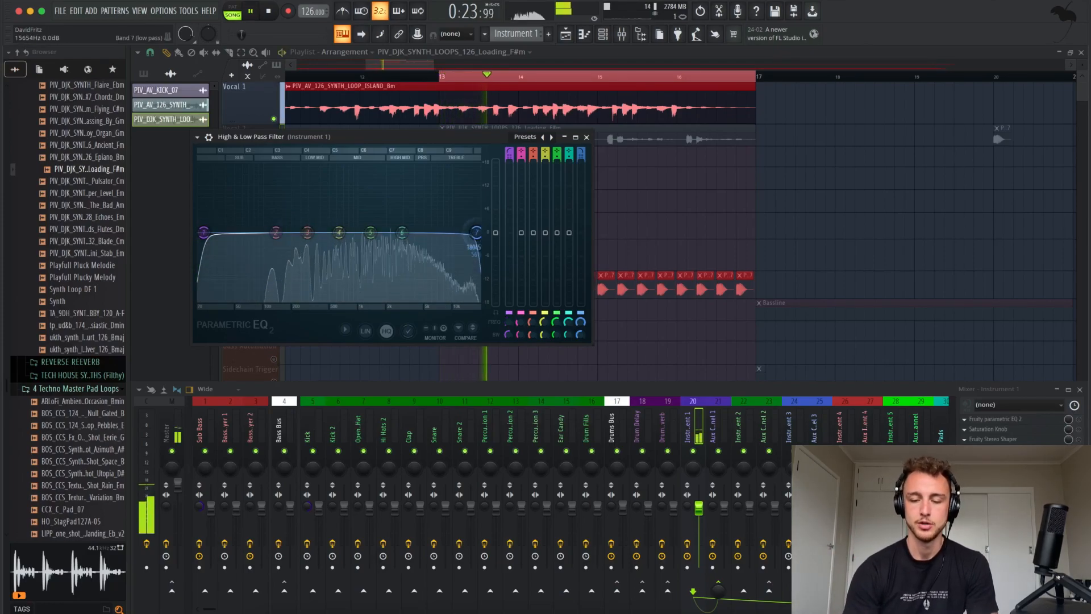
pyautogui.moveTo(477, 233); pyautogui.dragTo(308, 233)
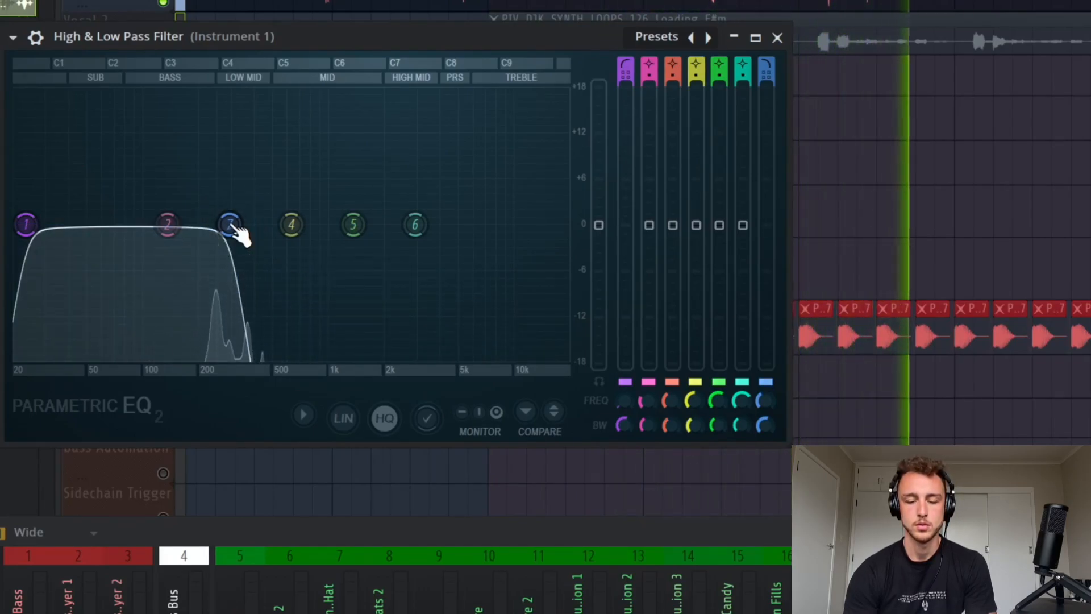
pyautogui.moveTo(232, 226); pyautogui.dragTo(302, 223)
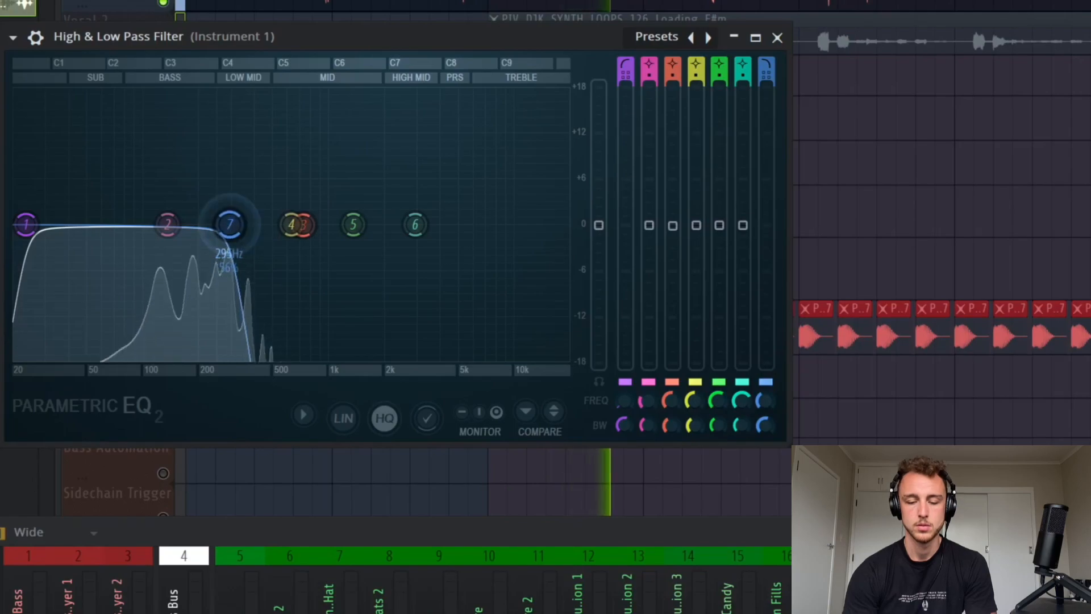
# Step: Sweep the EQ's low-pass band back up to the high end and raise the high-pass band 1 into the mids
pyautogui.moveTo(230, 224); pyautogui.dragTo(313, 225)
pyautogui.moveTo(27, 224); pyautogui.dragTo(207, 225)
pyautogui.moveTo(314, 225); pyautogui.dragTo(568, 224)
pyautogui.moveTo(207, 226); pyautogui.dragTo(336, 225)
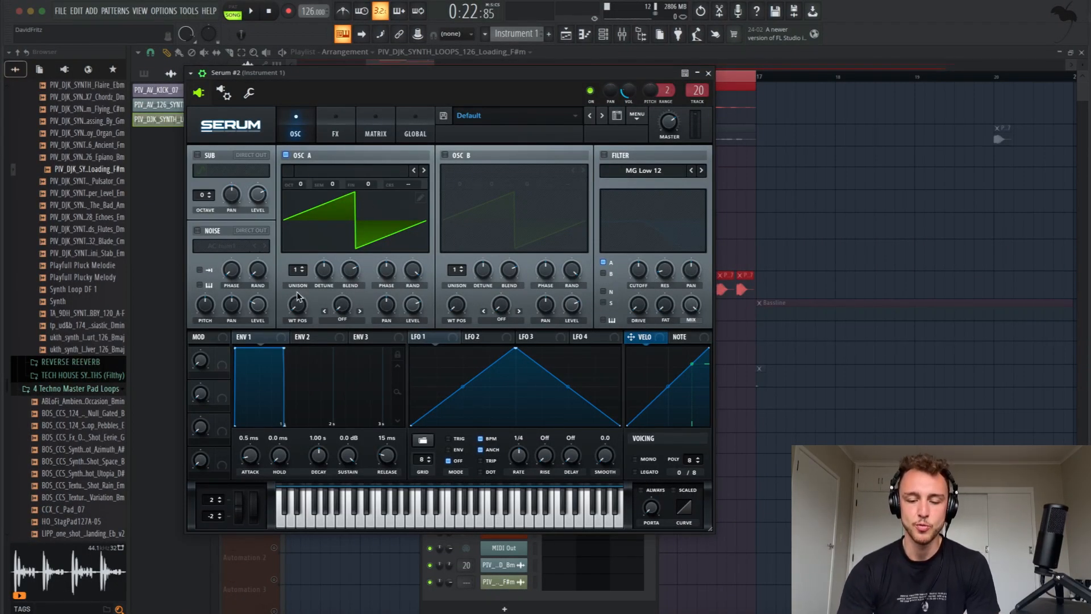
# Step: Turn on Serum's filter and oscillator B
pyautogui.click(604, 155)
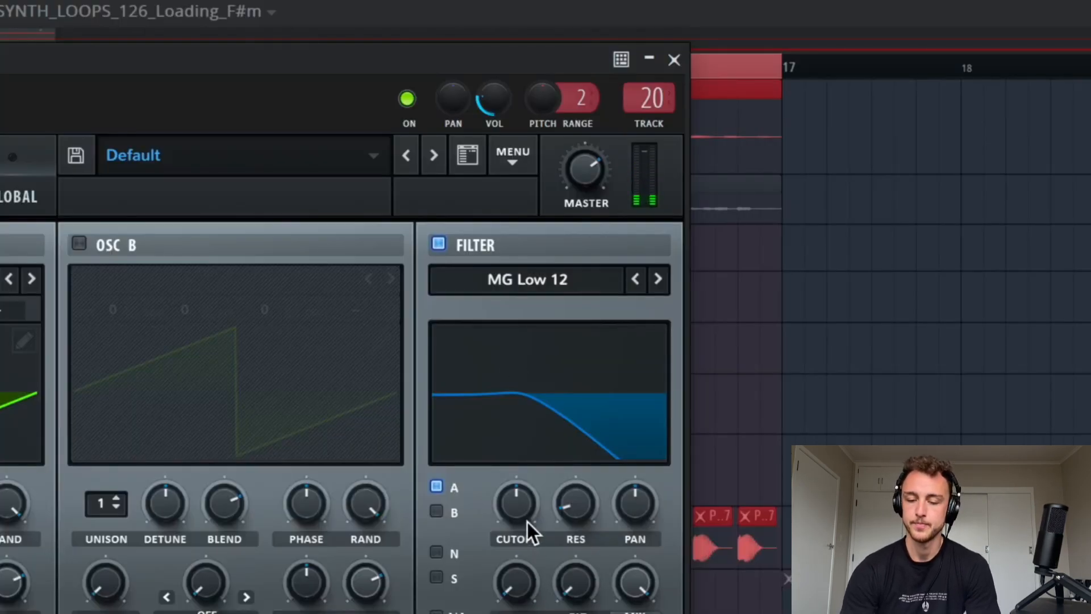
pyautogui.moveTo(527, 522); pyautogui.dragTo(498, 460)
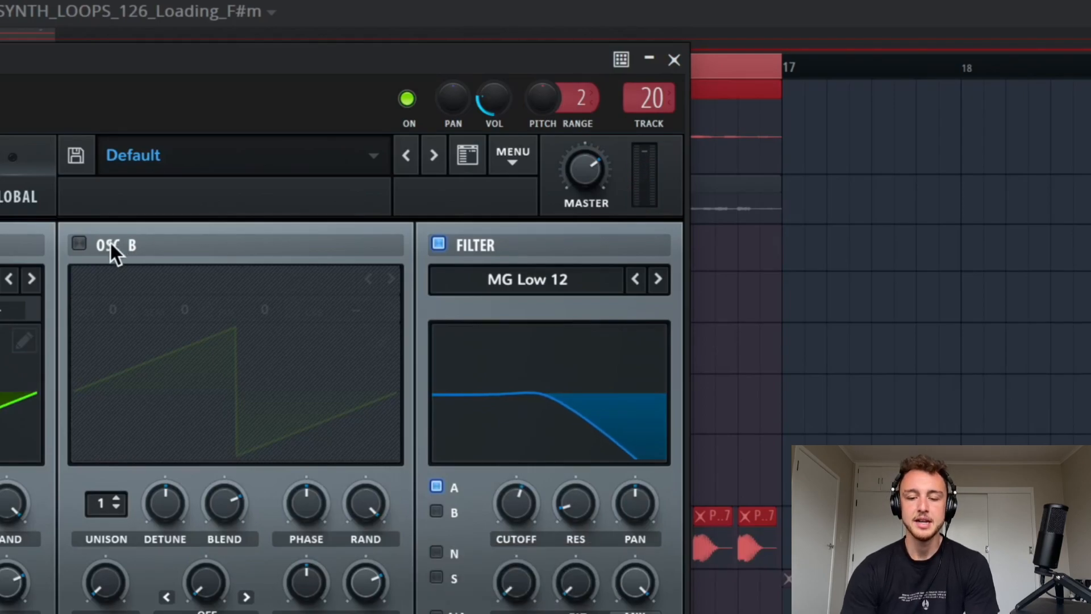
pyautogui.click(79, 244)
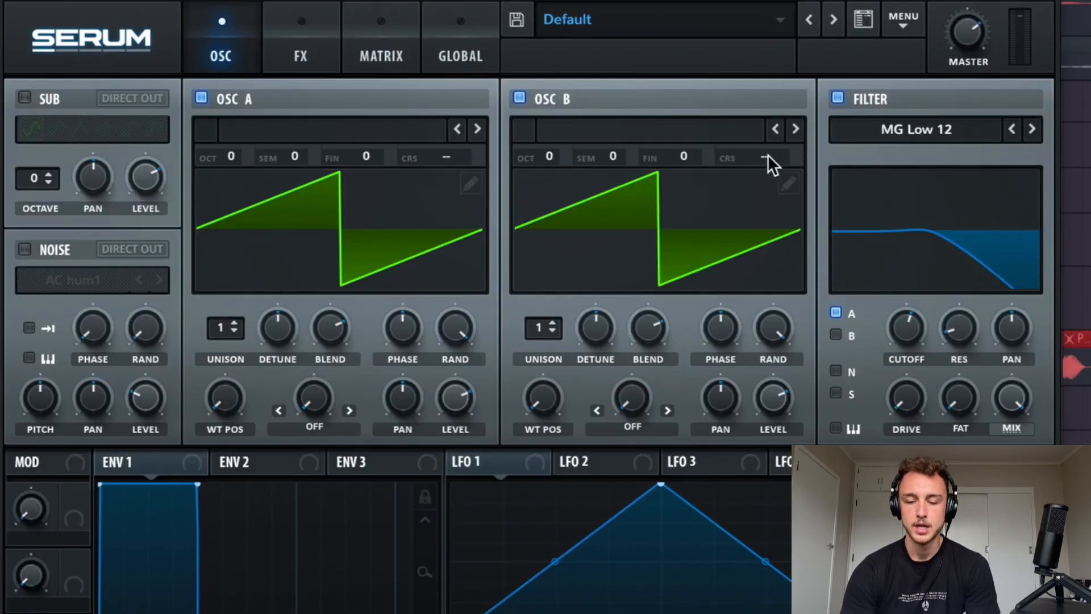
# Step: Load the Basic Shapes wavetable into oscillator B and move its wavetable position to the saw shape
pyautogui.click(707, 129)
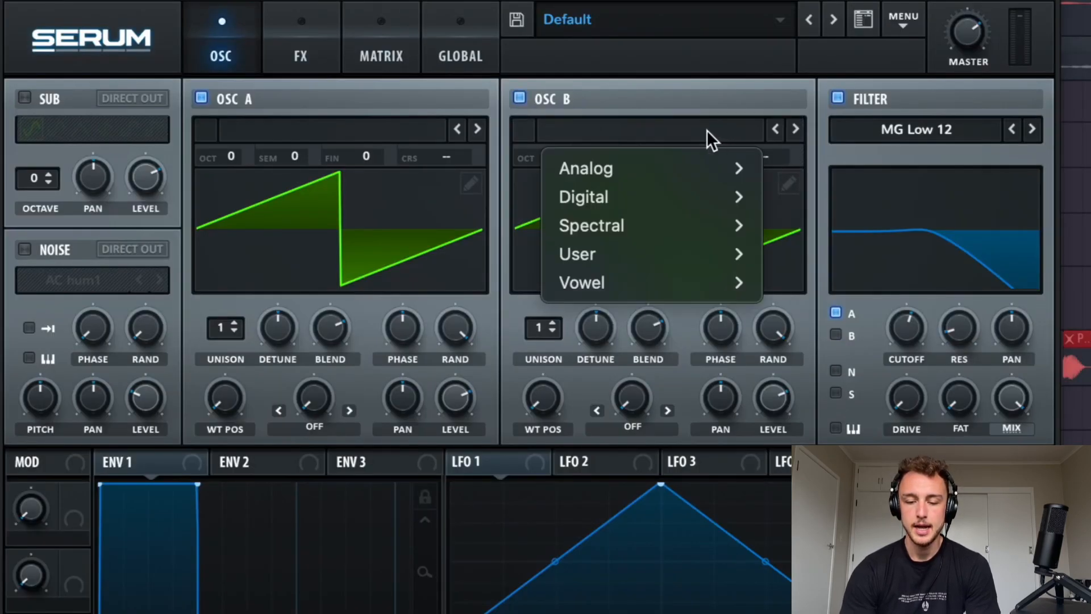
pyautogui.moveTo(673, 169)
pyautogui.click(813, 1)
pyautogui.moveTo(543, 352); pyautogui.dragTo(547, 256)
pyautogui.moveTo(544, 378); pyautogui.dragTo(513, 472)
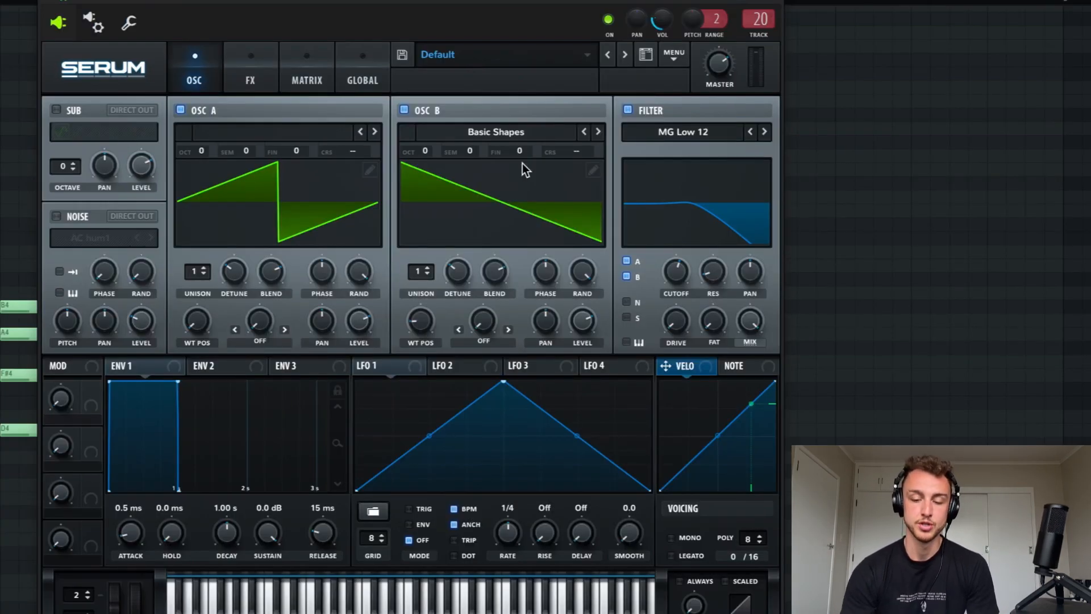
# Step: Play the chords, raise oscillator B by 7 semitones, and set unison to 7 voices on oscillator B and 6 on oscillator A
pyautogui.press('space')
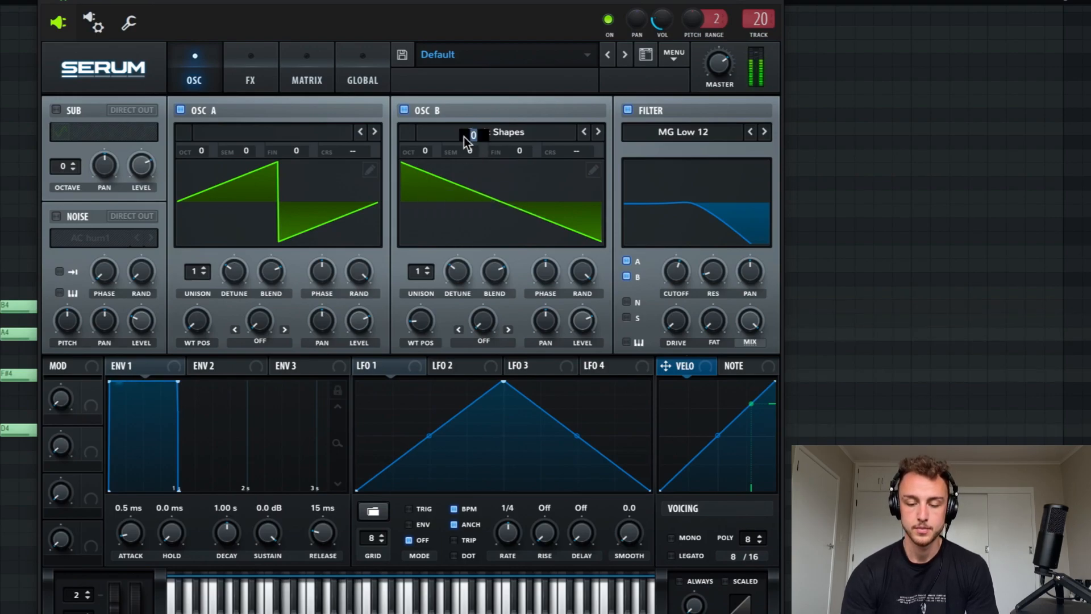
pyautogui.write('7')
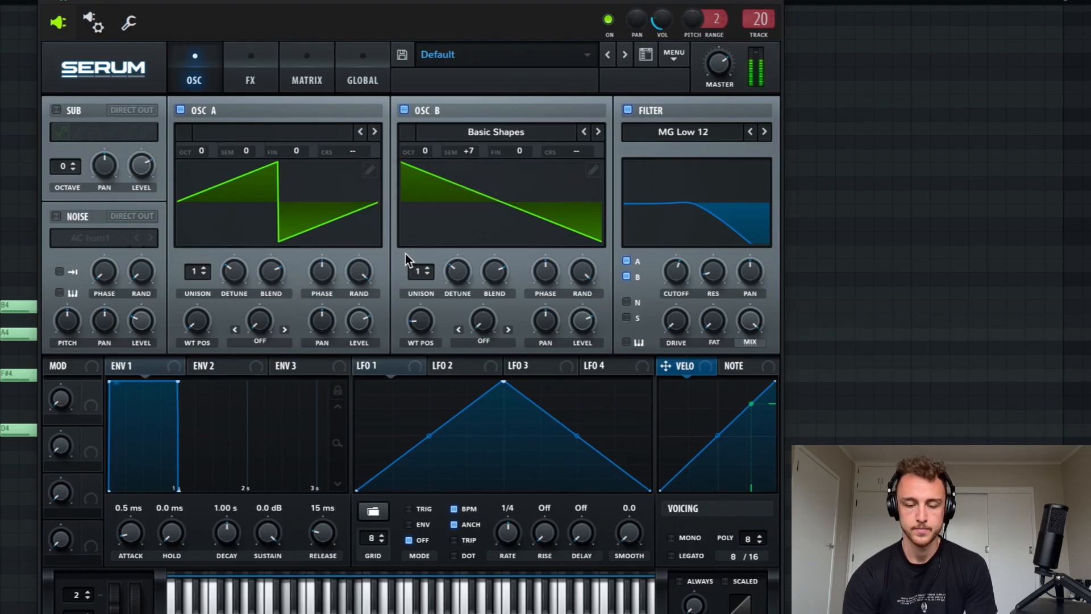
pyautogui.moveTo(421, 272); pyautogui.dragTo(422, 187)
pyautogui.moveTo(191, 271); pyautogui.dragTo(203, 224)
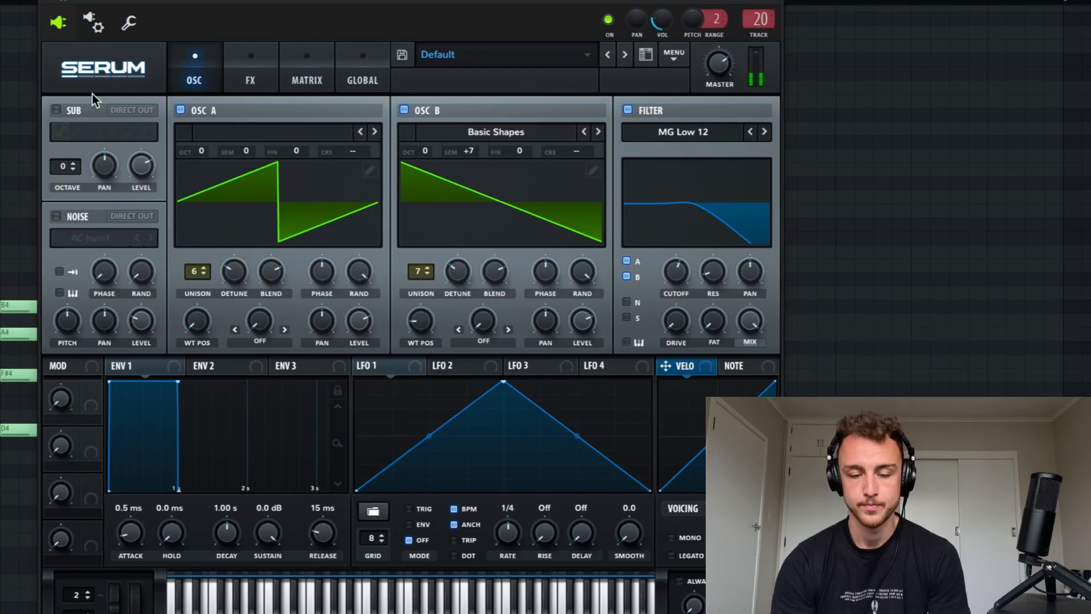
# Step: Turn on the sub oscillator and adjust its level while the chords play
pyautogui.click(55, 108)
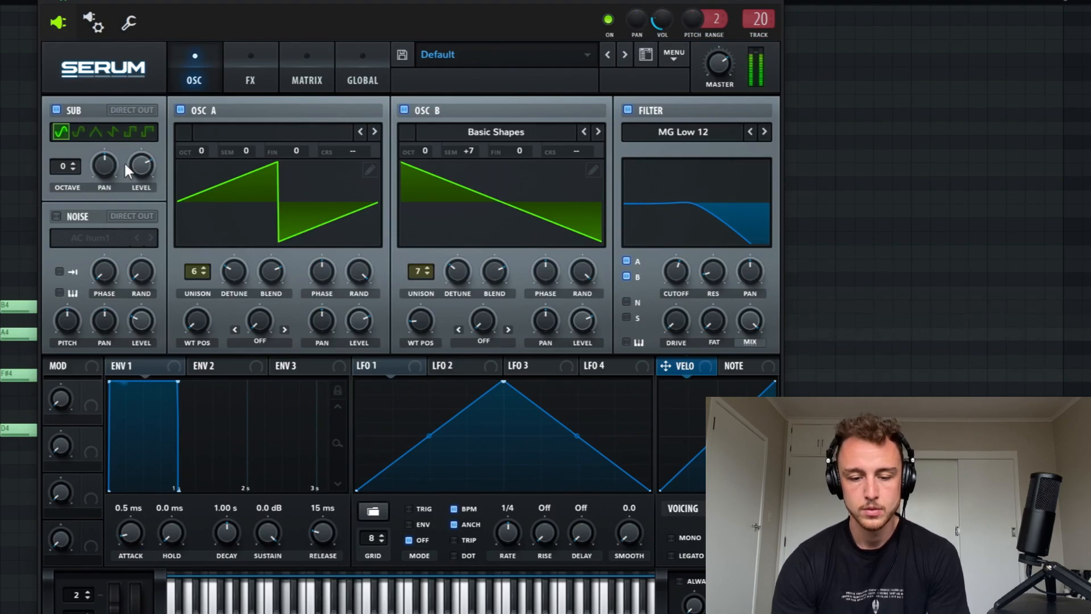
pyautogui.moveTo(138, 163); pyautogui.dragTo(138, 101)
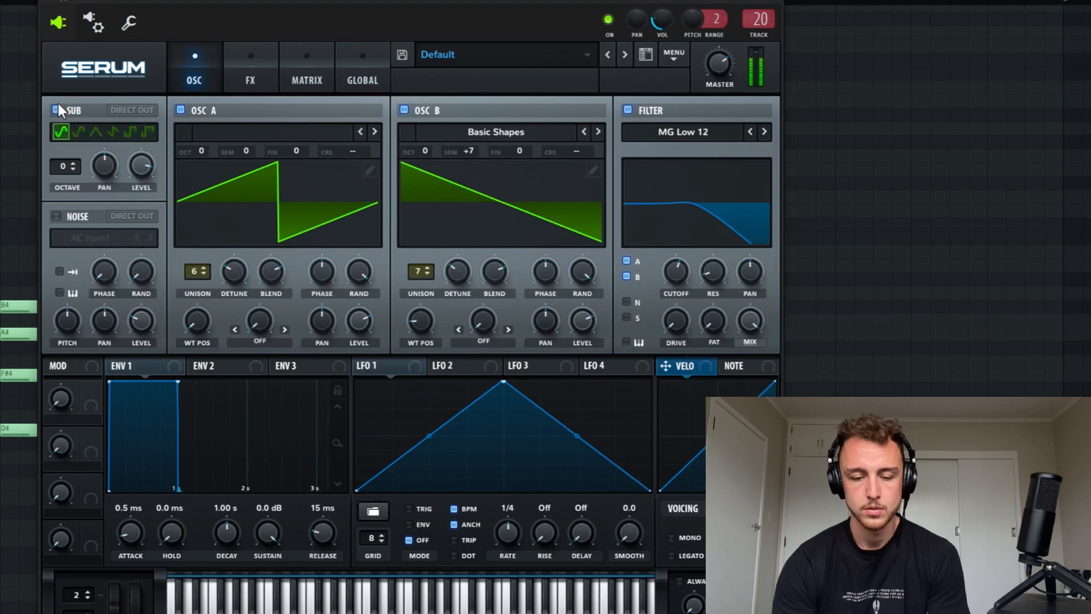
pyautogui.moveTo(132, 168); pyautogui.dragTo(127, 226)
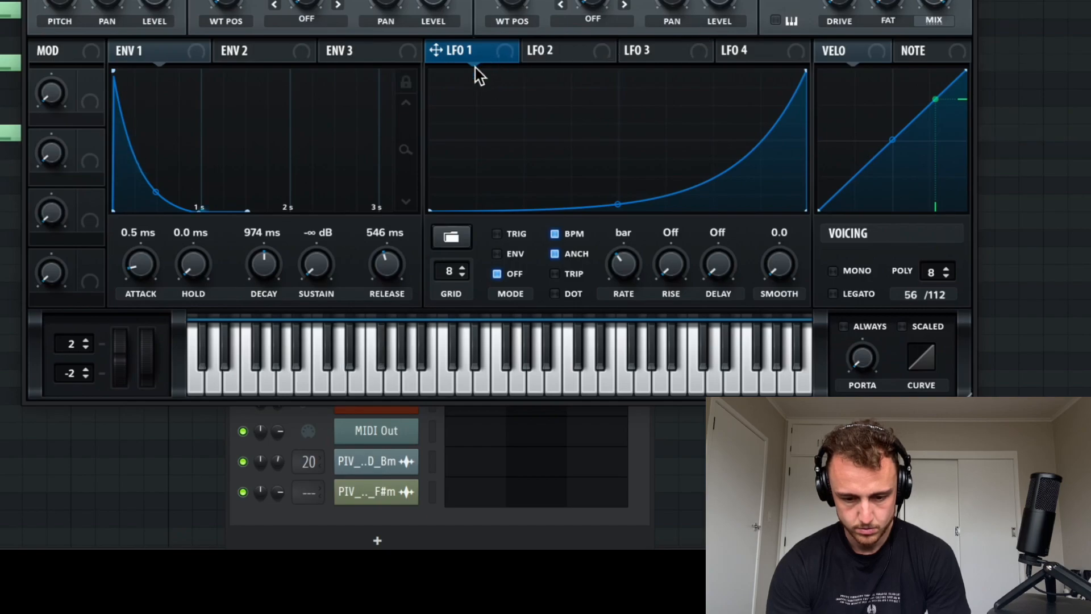
# Step: Assign LFO 1 to envelope 1's decay and adjust the modulation amount
pyautogui.moveTo(475, 67); pyautogui.dragTo(267, 322)
pyautogui.moveTo(252, 242)
pyautogui.moveTo(251, 242)
pyautogui.mouseDown()
pyautogui.moveTo(255, 291)
pyautogui.moveTo(257, 253)
pyautogui.mouseUp()
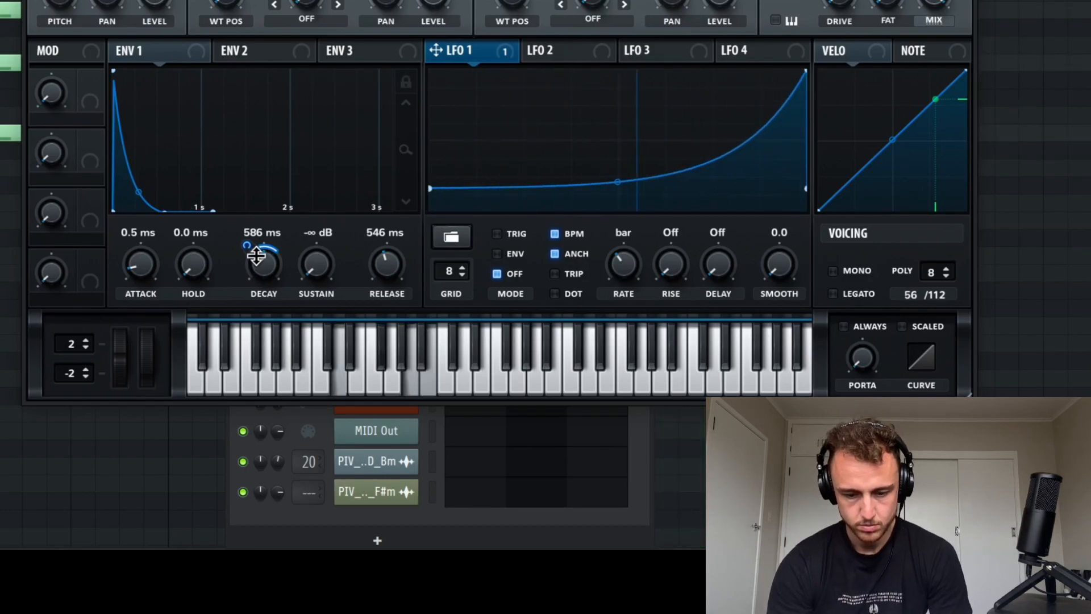
pyautogui.moveTo(256, 256); pyautogui.dragTo(252, 231)
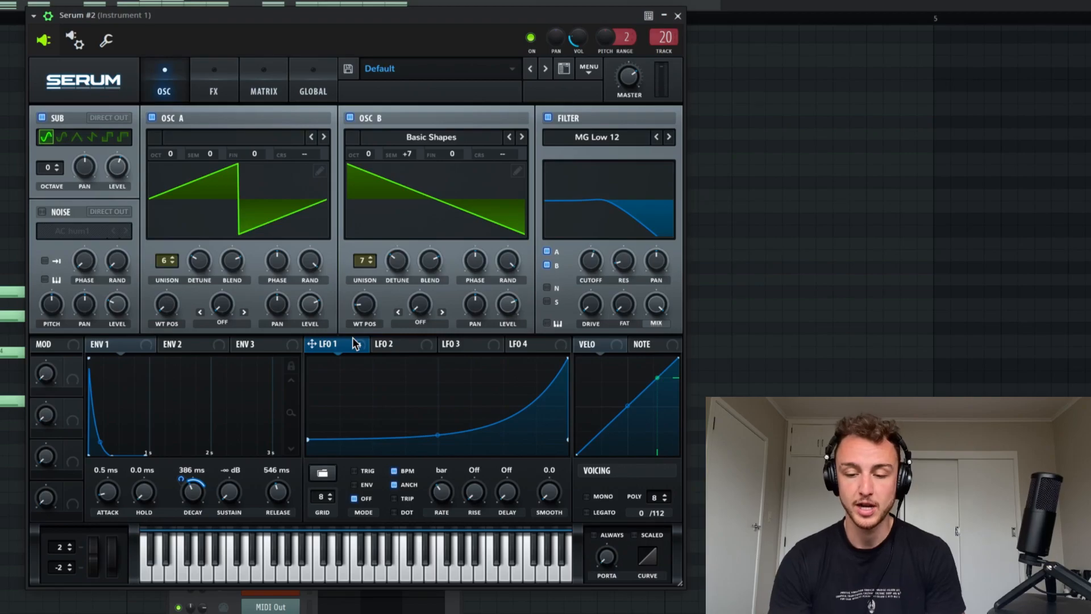
pyautogui.moveTo(348, 341); pyautogui.dragTo(597, 308)
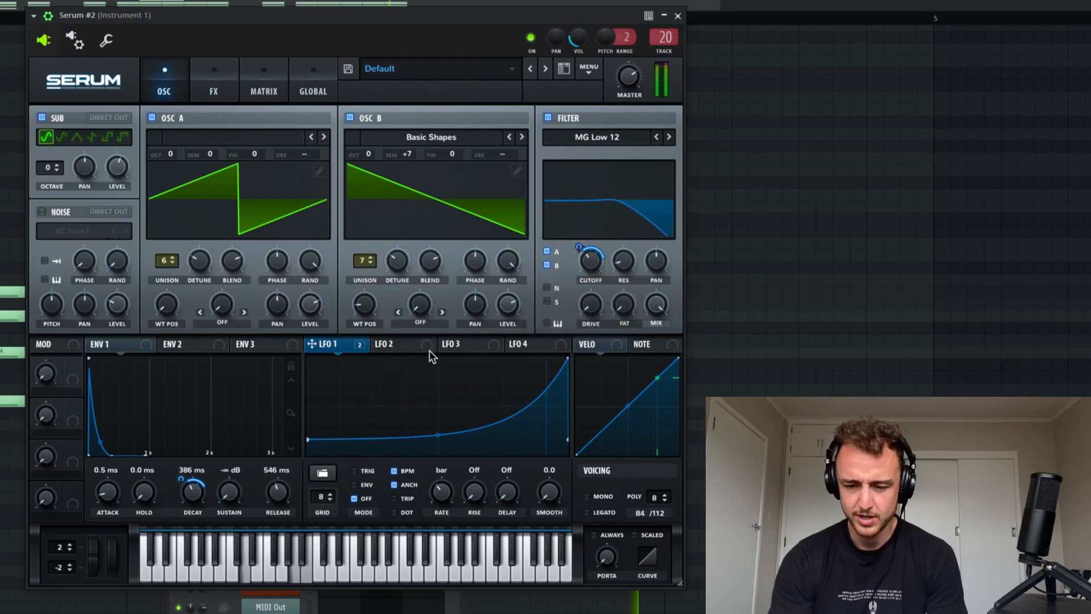
pyautogui.rightClick(593, 253)
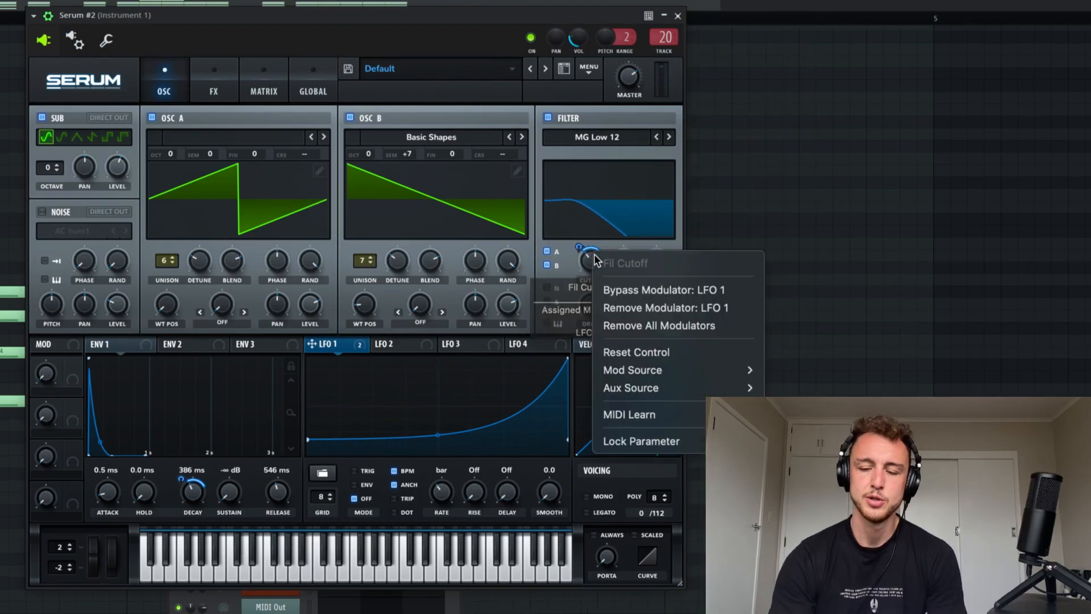
pyautogui.click(605, 308)
# Step: Reshape LFO 2 into a single gentle ramp rising from just above the bottom to about mid height
pyautogui.click(391, 346)
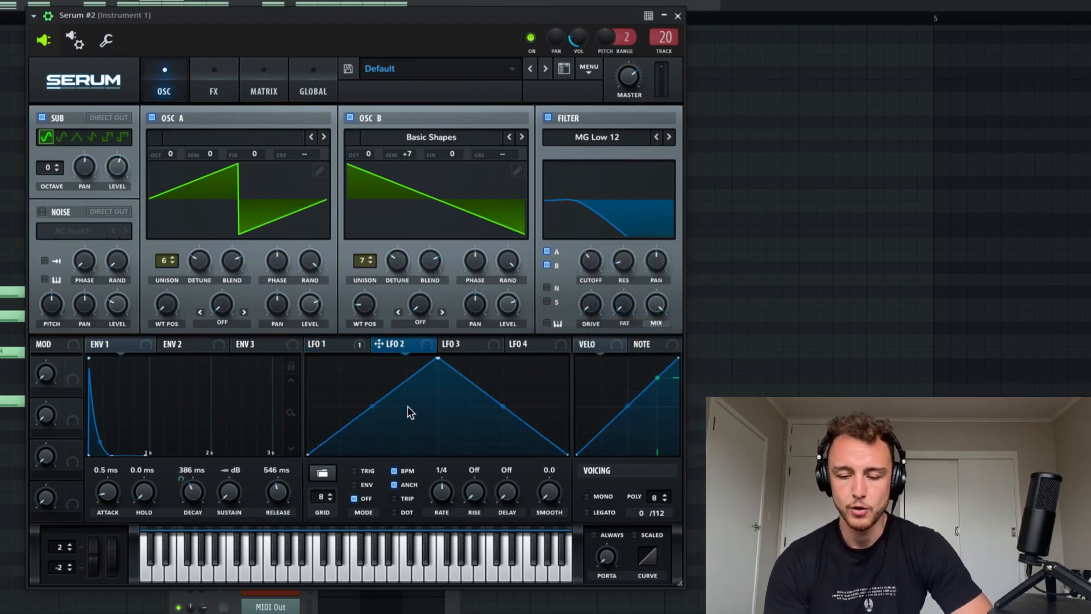
pyautogui.moveTo(438, 363); pyautogui.dragTo(627, 403)
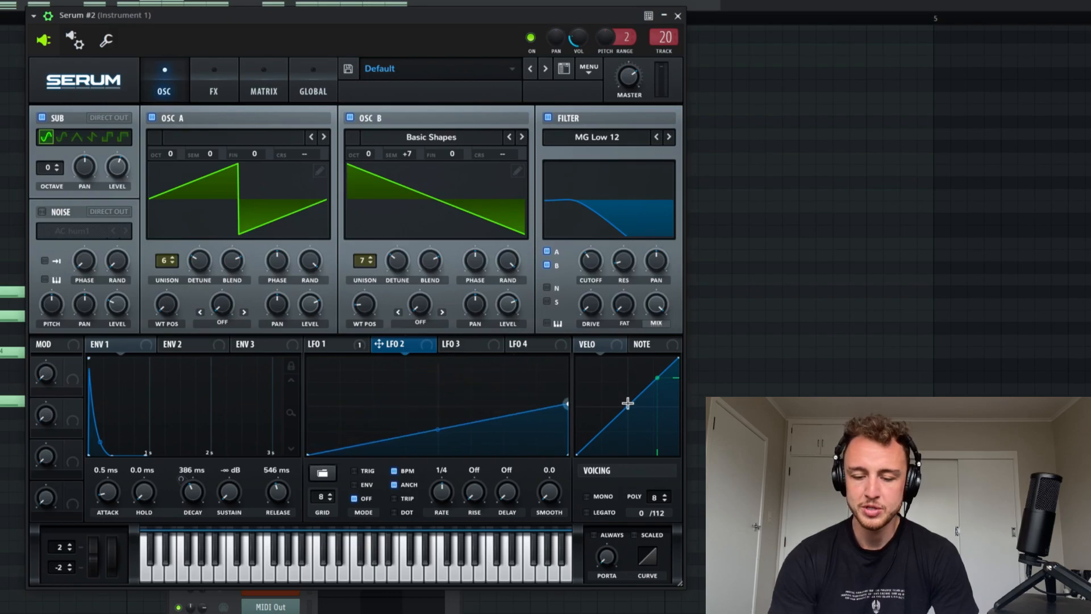
pyautogui.moveTo(312, 453); pyautogui.dragTo(307, 446)
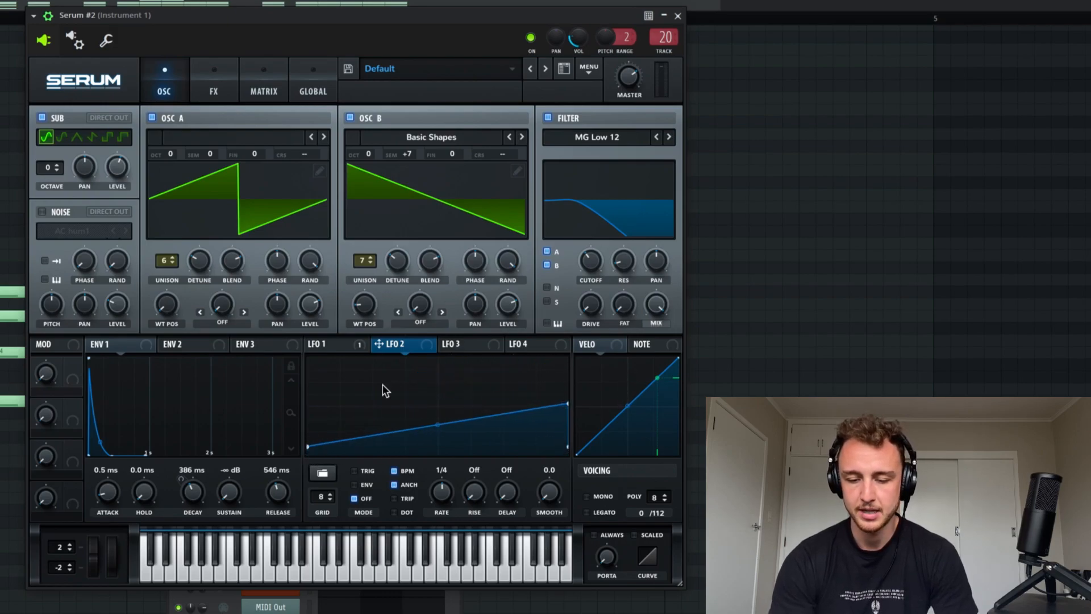
# Step: Assign LFO 2 to the filter cutoff with an adjusted modulation amount, and set the LFO's rate to 2 bar
pyautogui.moveTo(406, 350); pyautogui.dragTo(588, 258)
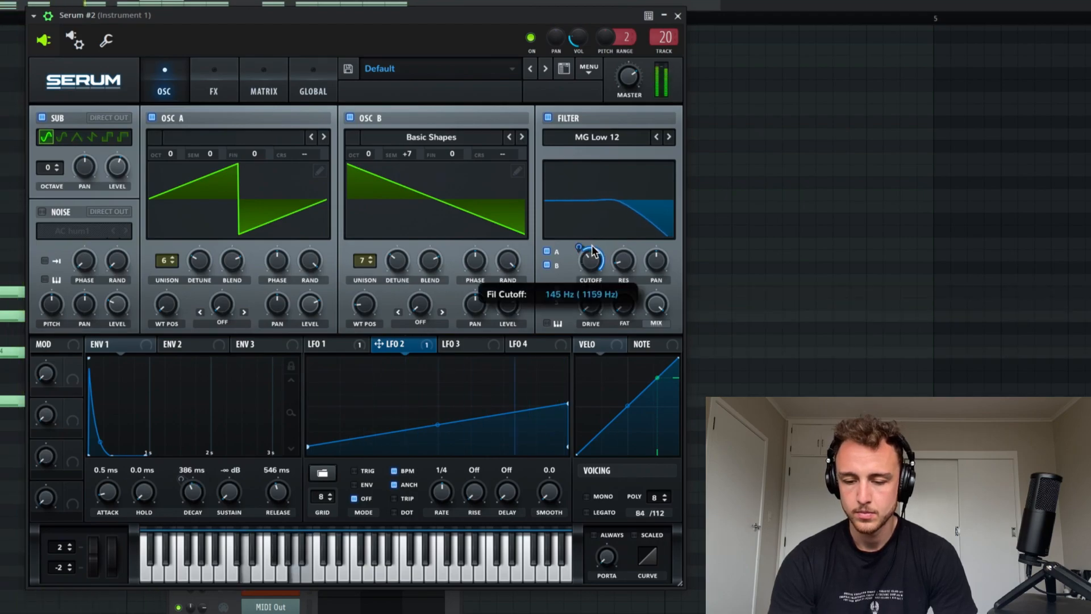
pyautogui.moveTo(584, 252)
pyautogui.mouseDown()
pyautogui.moveTo(588, 274)
pyautogui.moveTo(587, 237)
pyautogui.mouseUp()
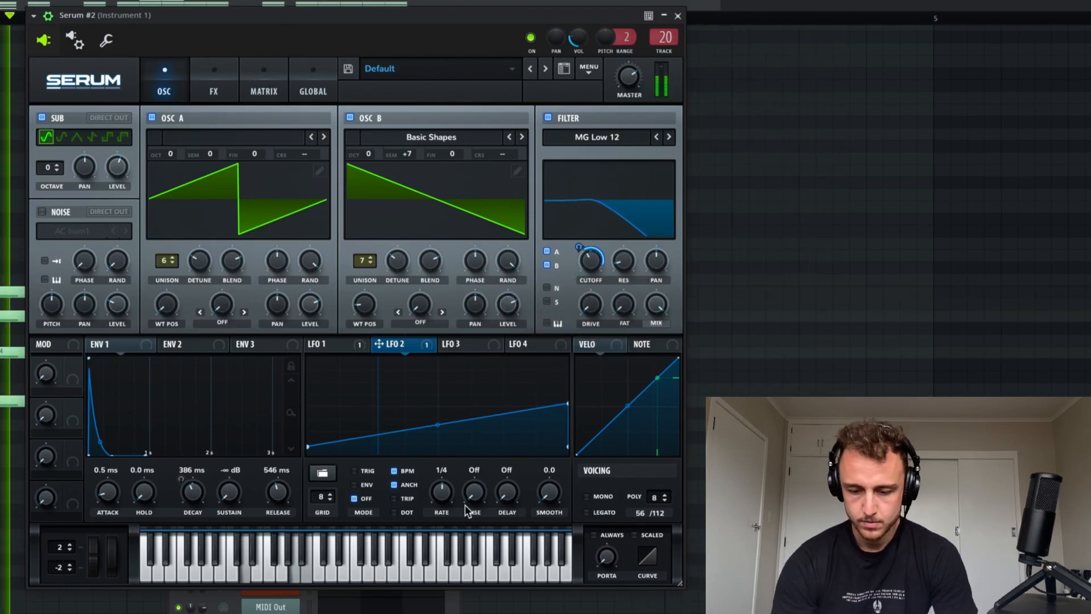
pyautogui.moveTo(445, 492)
pyautogui.mouseDown()
pyautogui.moveTo(442, 517)
pyautogui.moveTo(440, 498)
pyautogui.mouseUp()
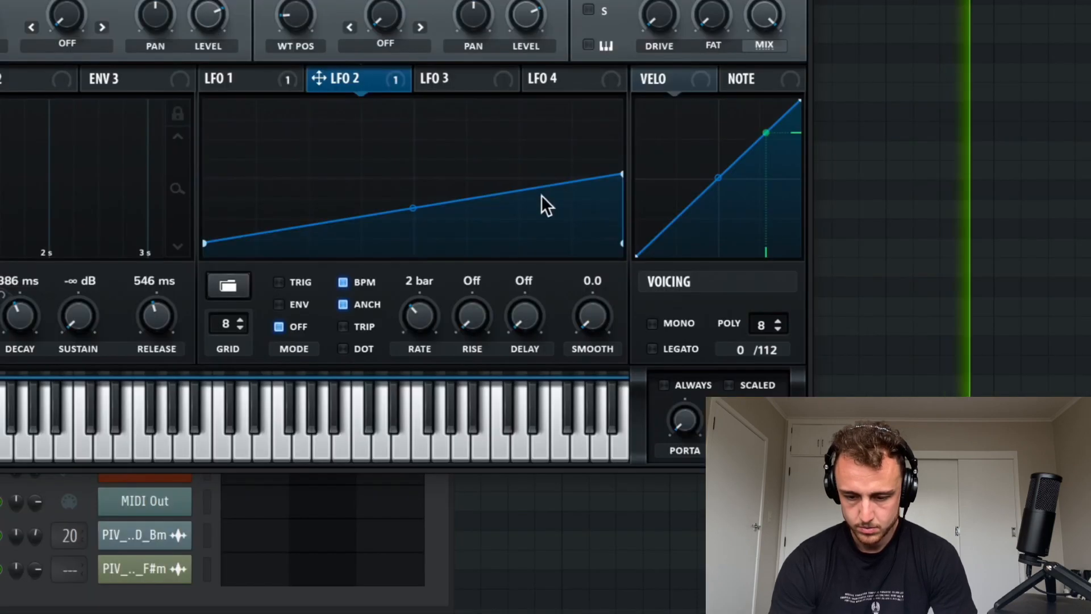
# Step: Add points to LFO 2 so its ramp peaks and falls back near the end, and fine-tune its cutoff modulation amount
pyautogui.doubleClick(488, 415)
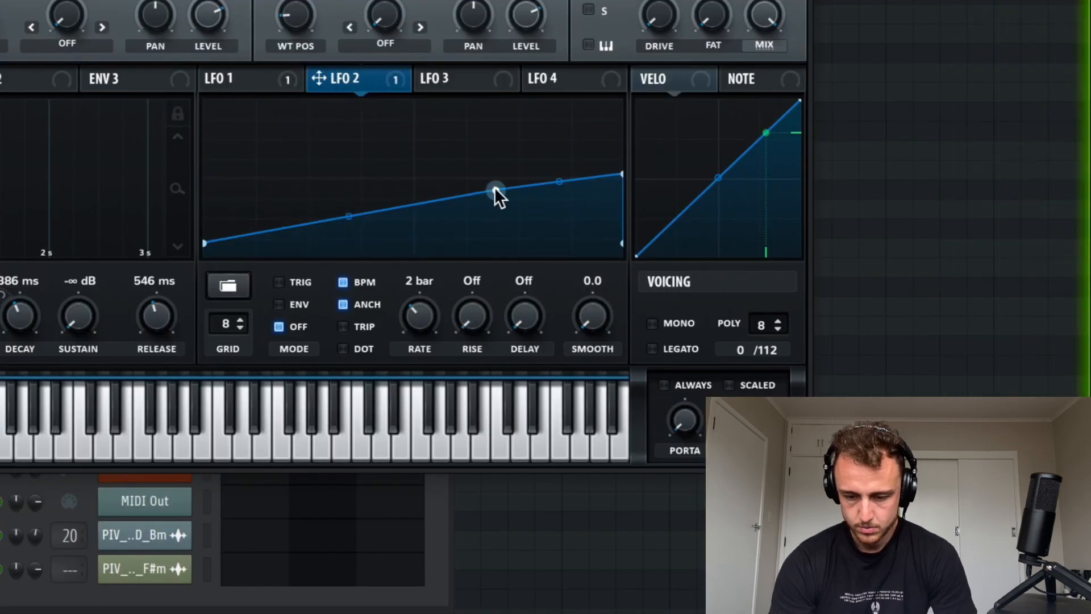
pyautogui.moveTo(621, 172); pyautogui.dragTo(574, 244)
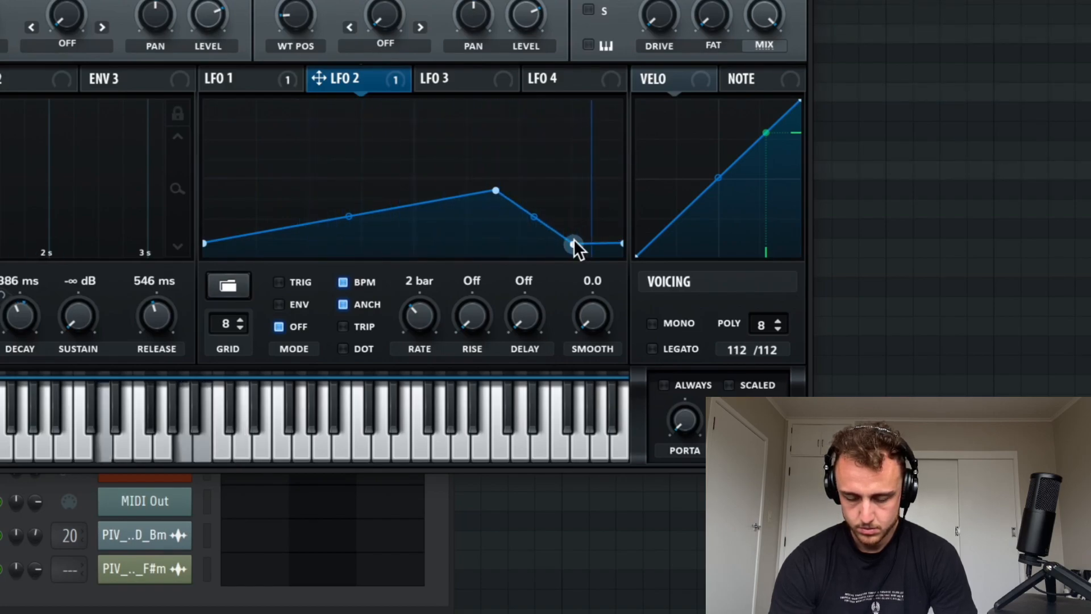
pyautogui.doubleClick(572, 246)
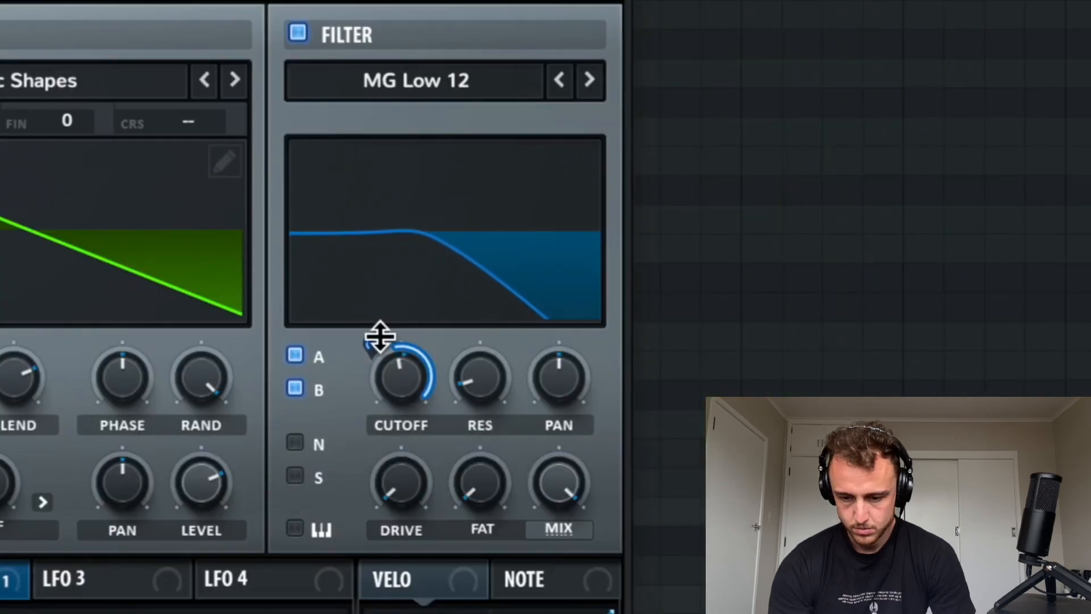
pyautogui.moveTo(380, 336); pyautogui.dragTo(383, 352)
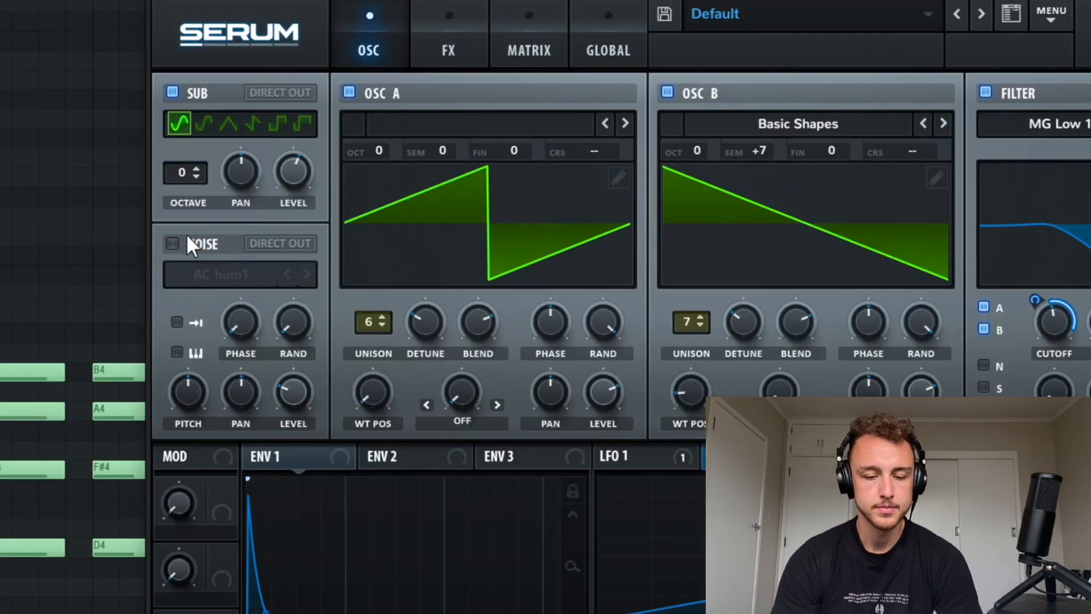
# Step: Enable the noise oscillator with the AC hum1 sample and blend it in at a low level
pyautogui.click(41, 212)
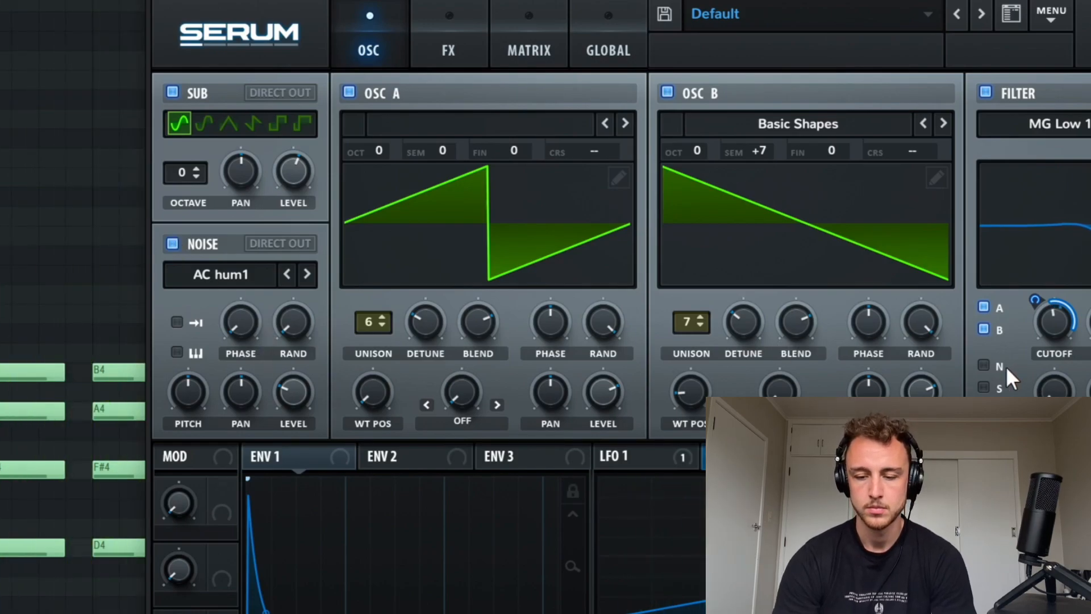
pyautogui.moveTo(299, 392); pyautogui.dragTo(336, 165)
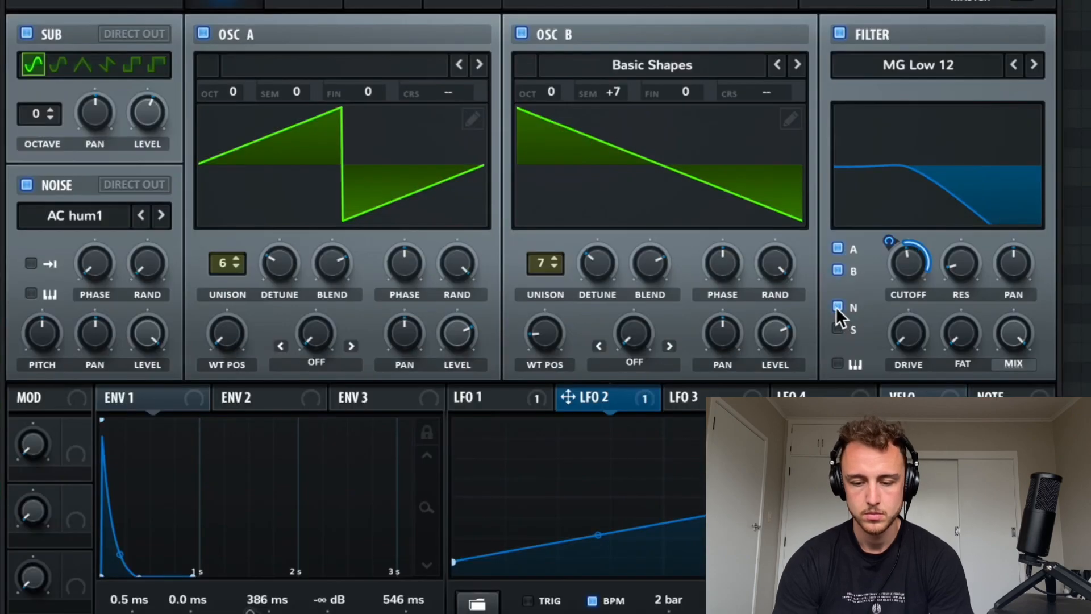
pyautogui.click(984, 366)
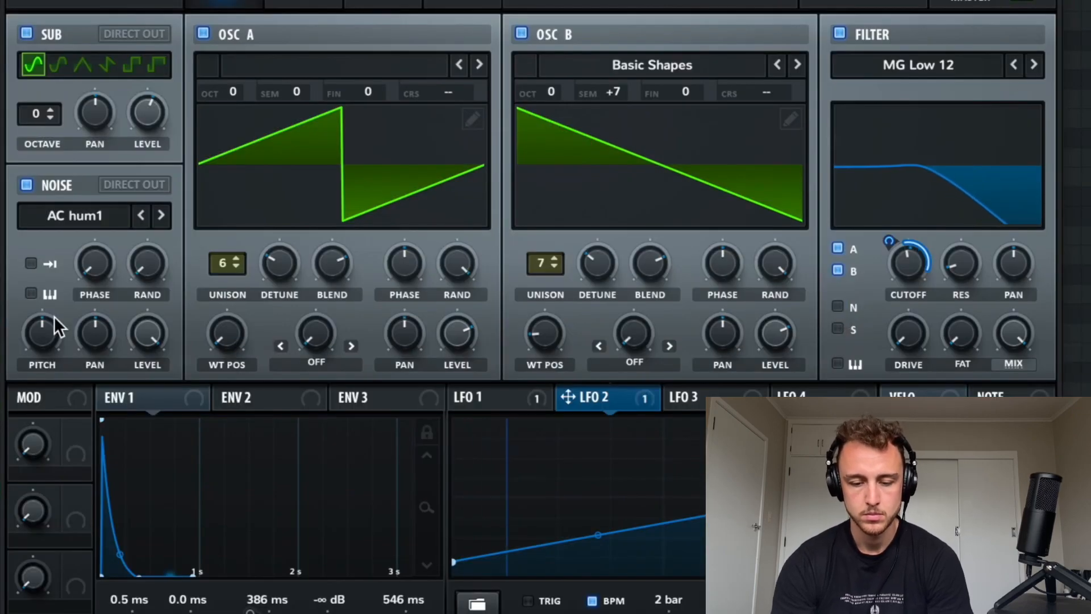
pyautogui.moveTo(167, 329); pyautogui.dragTo(123, 546)
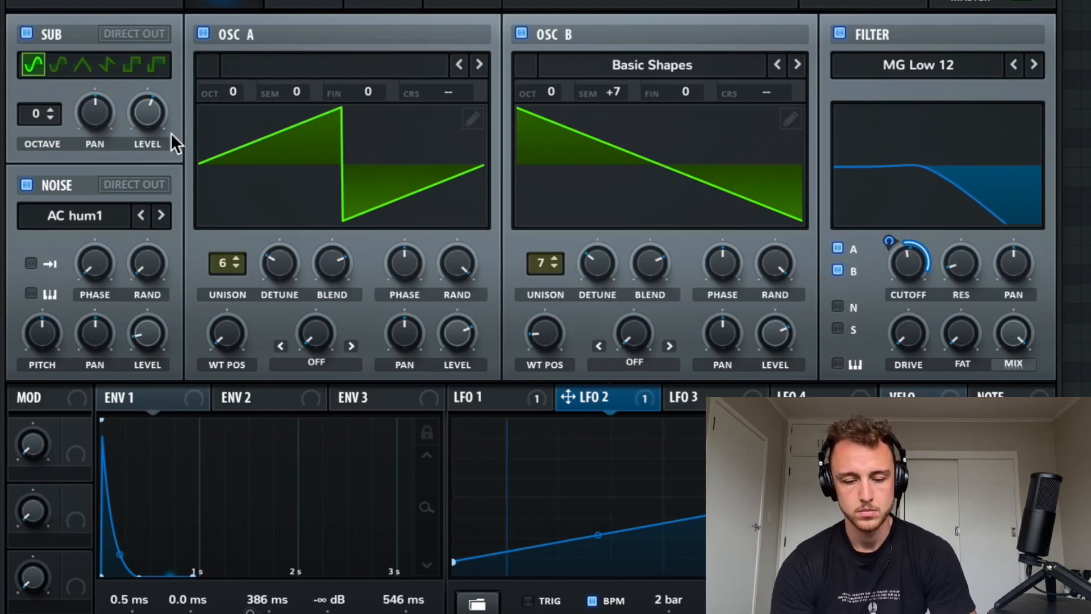
pyautogui.moveTo(144, 331); pyautogui.dragTo(143, 330)
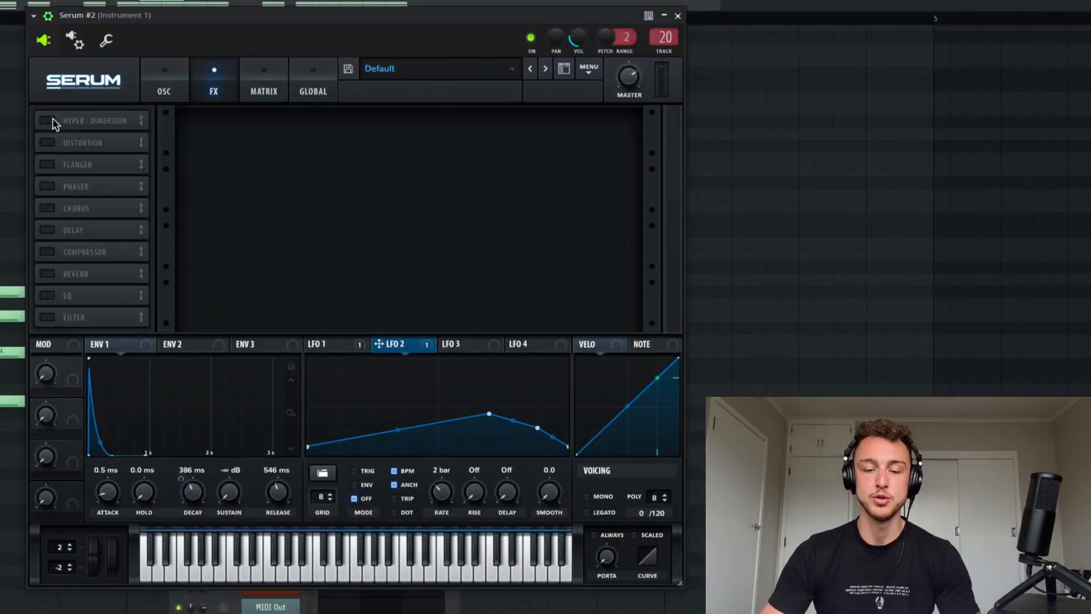
# Step: Add a Downsample distortion with its post high-pass filter at 248 Hz and Q 0.1, and lower the drive
pyautogui.click(47, 143)
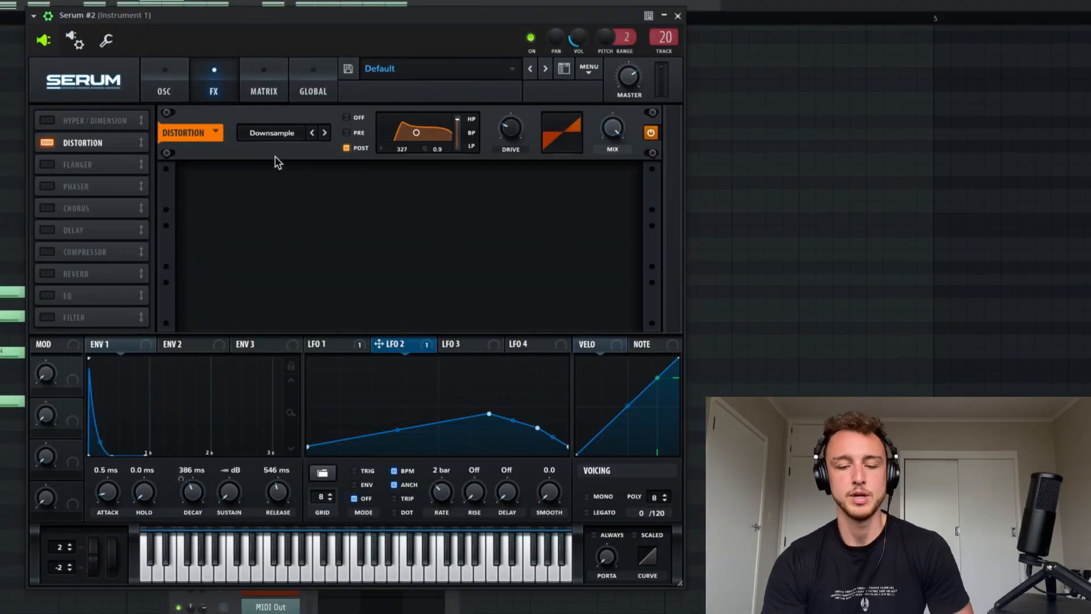
pyautogui.click(285, 132)
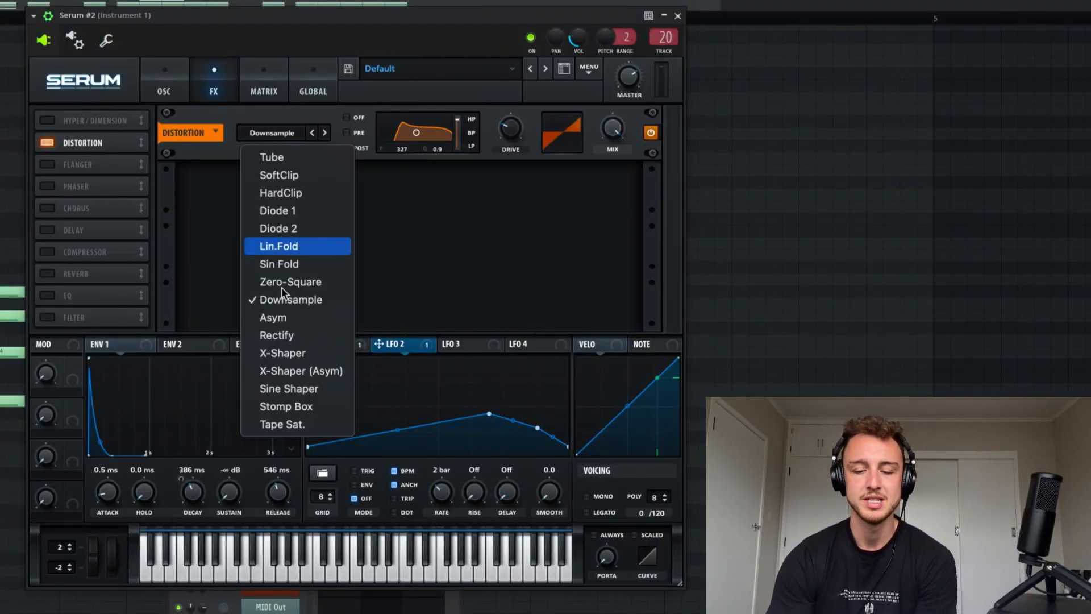
pyautogui.click(278, 297)
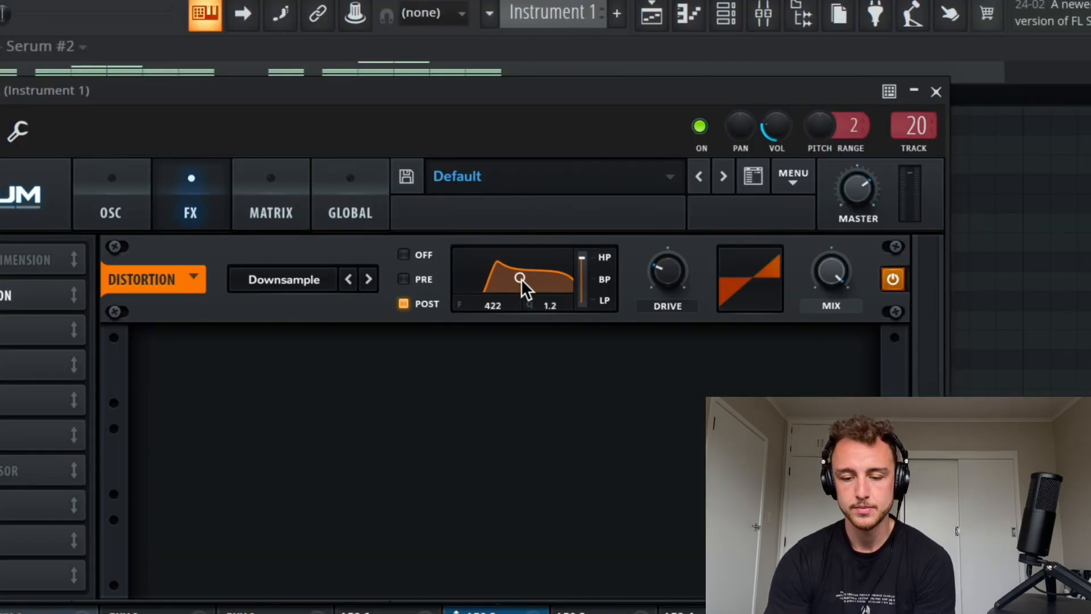
pyautogui.moveTo(528, 284)
pyautogui.mouseDown()
pyautogui.moveTo(509, 273)
pyautogui.moveTo(513, 291)
pyautogui.mouseUp()
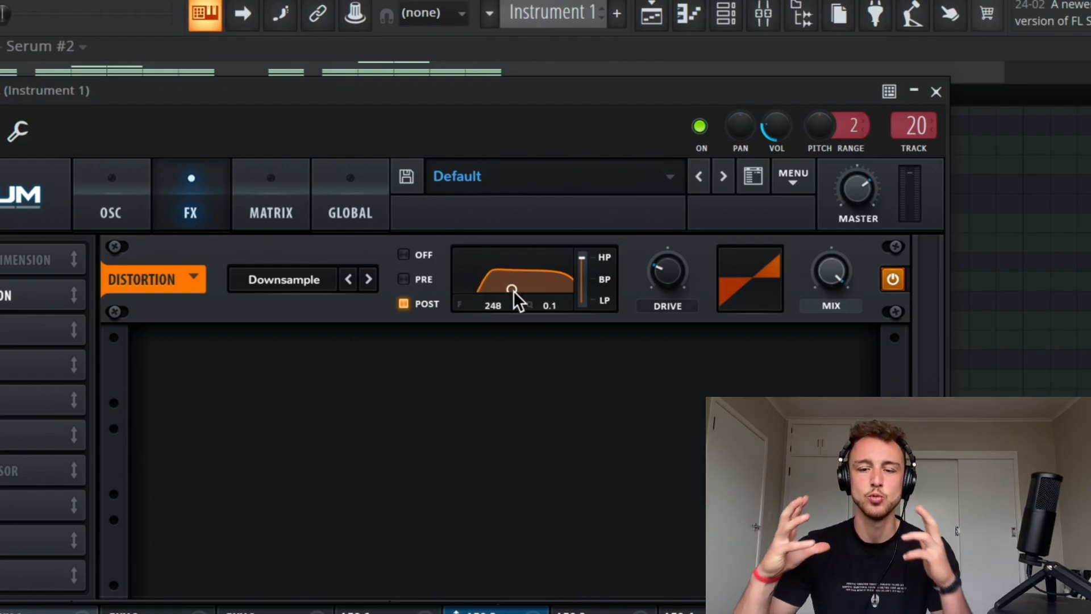
pyautogui.moveTo(670, 269); pyautogui.dragTo(674, 284)
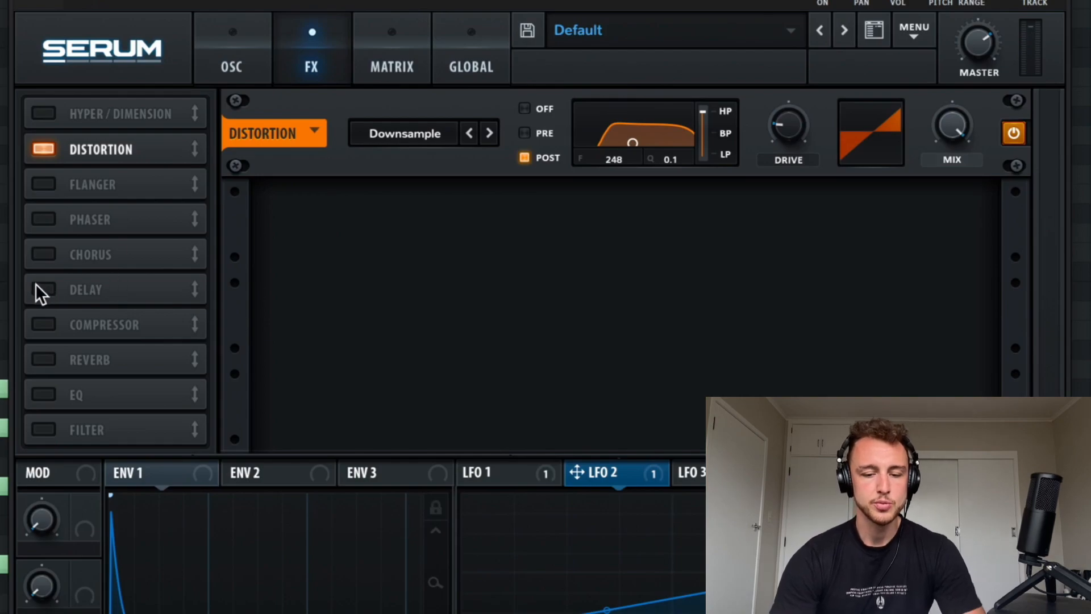
# Step: Add a hall reverb with an adjusted mix, and a ping-pong delay placed after it with adjusted feedback
pyautogui.click(43, 359)
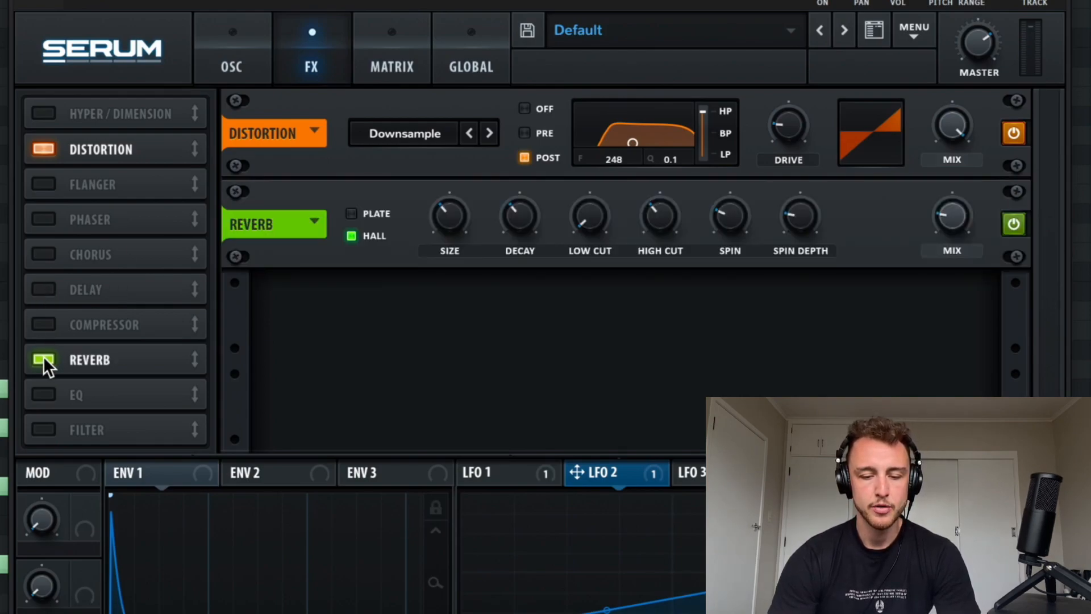
pyautogui.moveTo(944, 205); pyautogui.dragTo(939, 177)
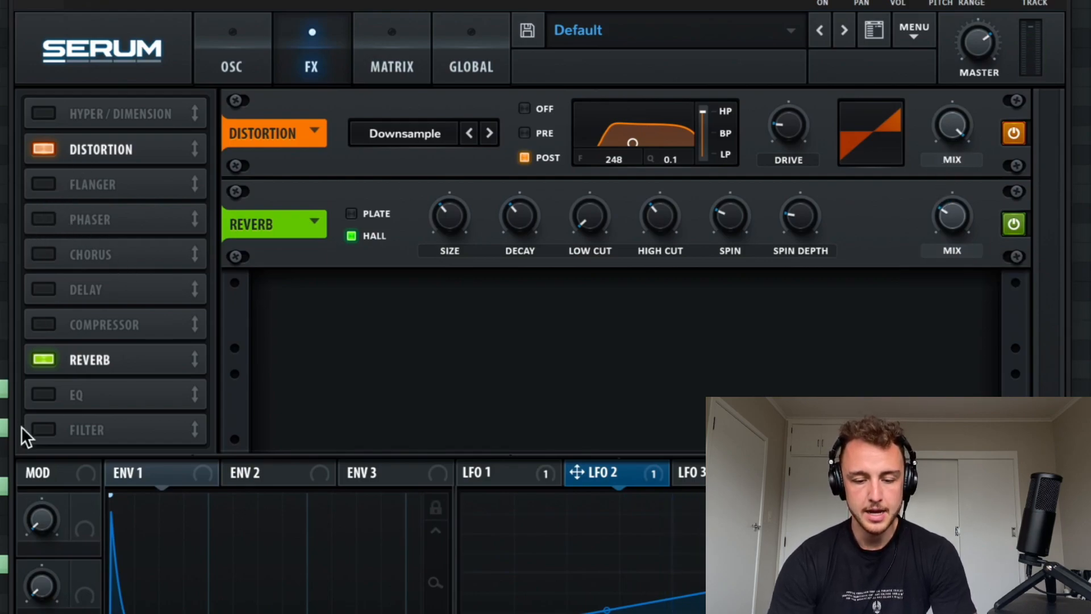
pyautogui.click(43, 289)
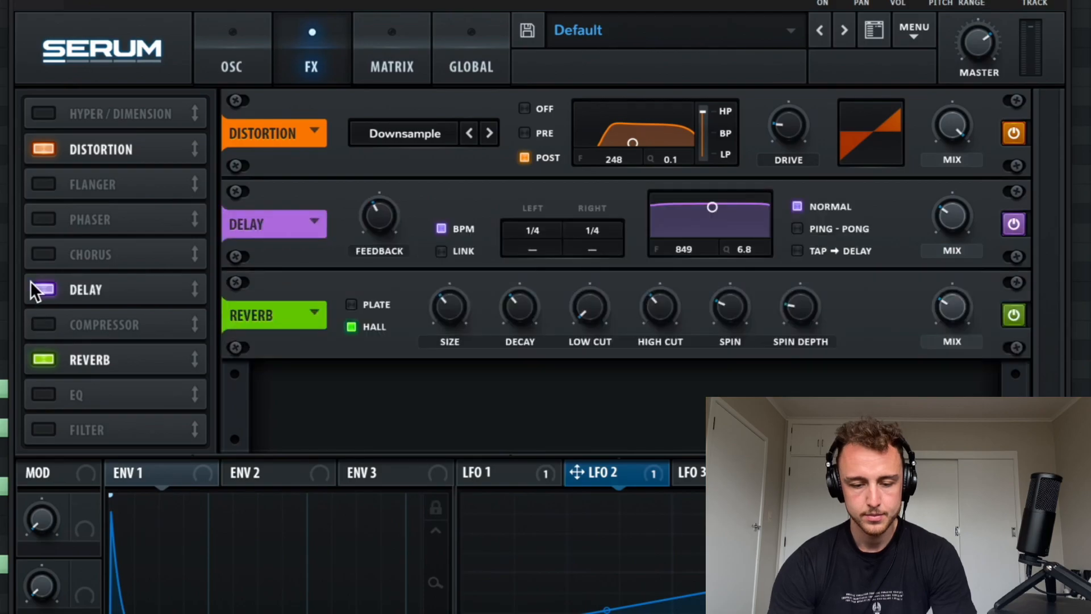
pyautogui.moveTo(194, 290); pyautogui.dragTo(187, 387)
pyautogui.click(794, 317)
pyautogui.moveTo(374, 302); pyautogui.dragTo(376, 287)
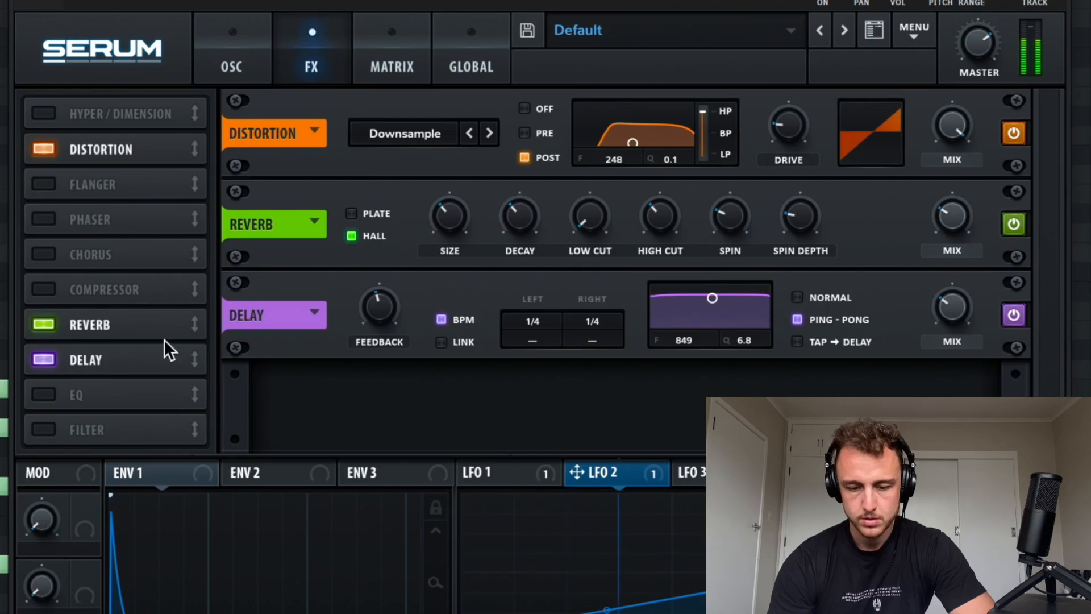
# Step: Add an EQ between the distortion and reverb, with a high-shelf boost of 6.5 dB at a lowered frequency
pyautogui.click(145, 394)
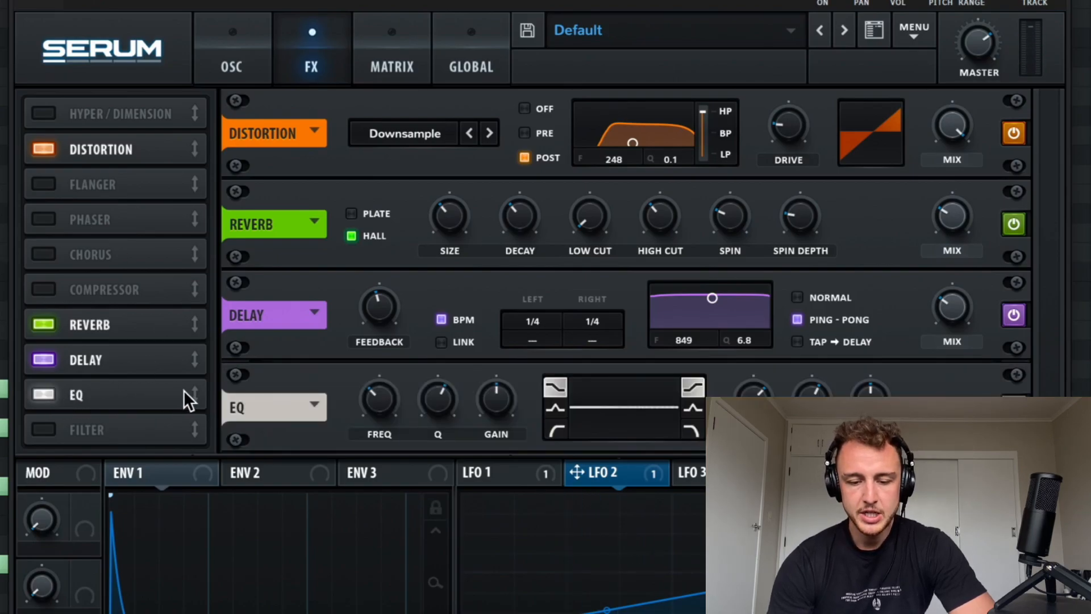
pyautogui.moveTo(194, 395); pyautogui.dragTo(196, 200)
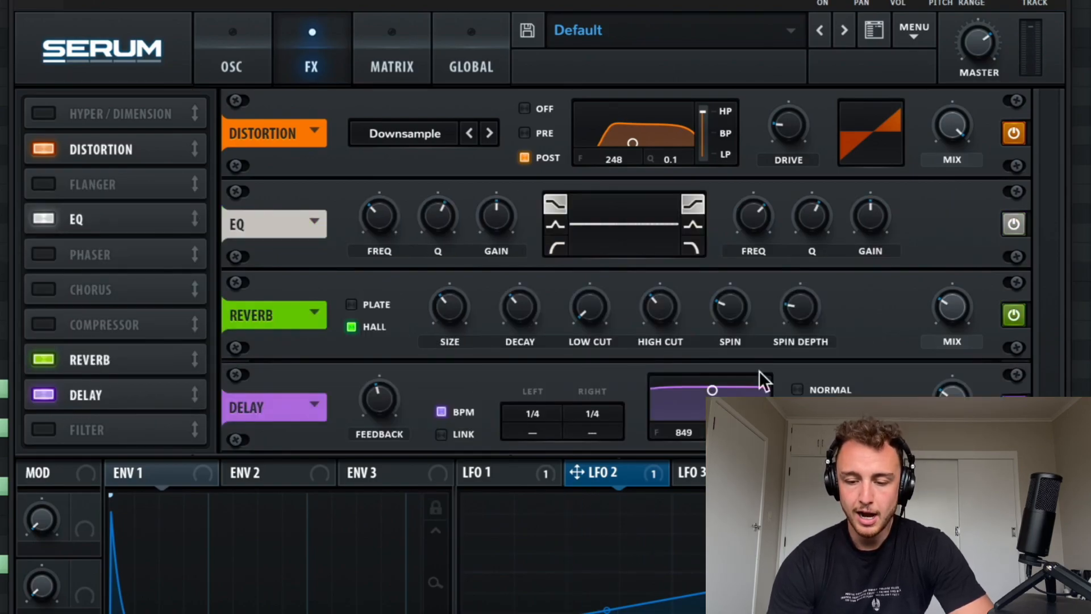
pyautogui.moveTo(867, 213)
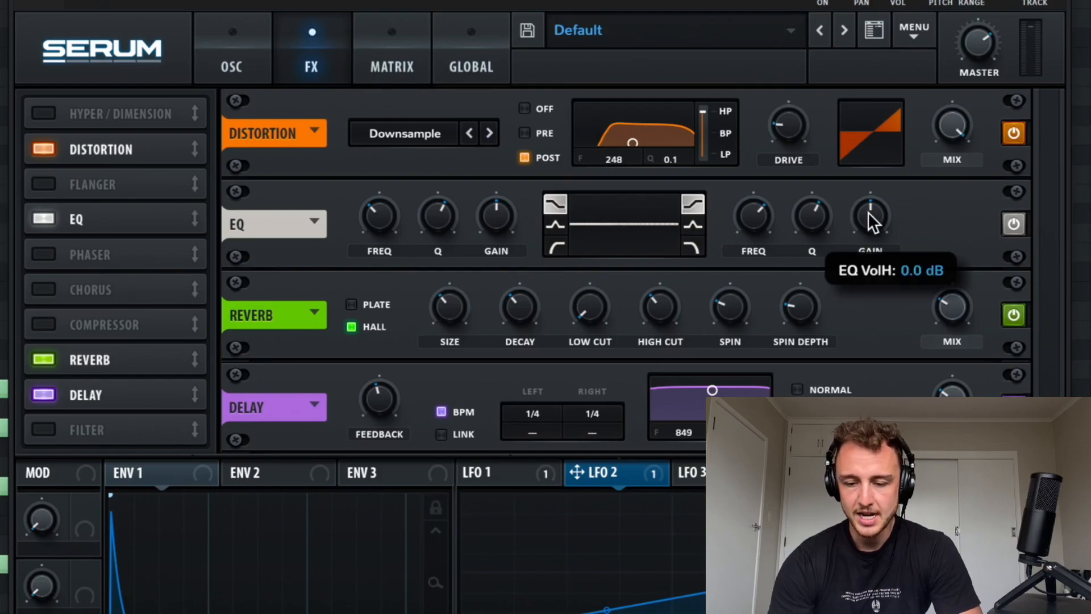
pyautogui.moveTo(873, 176); pyautogui.dragTo(857, 237)
pyautogui.moveTo(758, 209); pyautogui.dragTo(753, 256)
pyautogui.moveTo(867, 221); pyautogui.dragTo(867, 209)
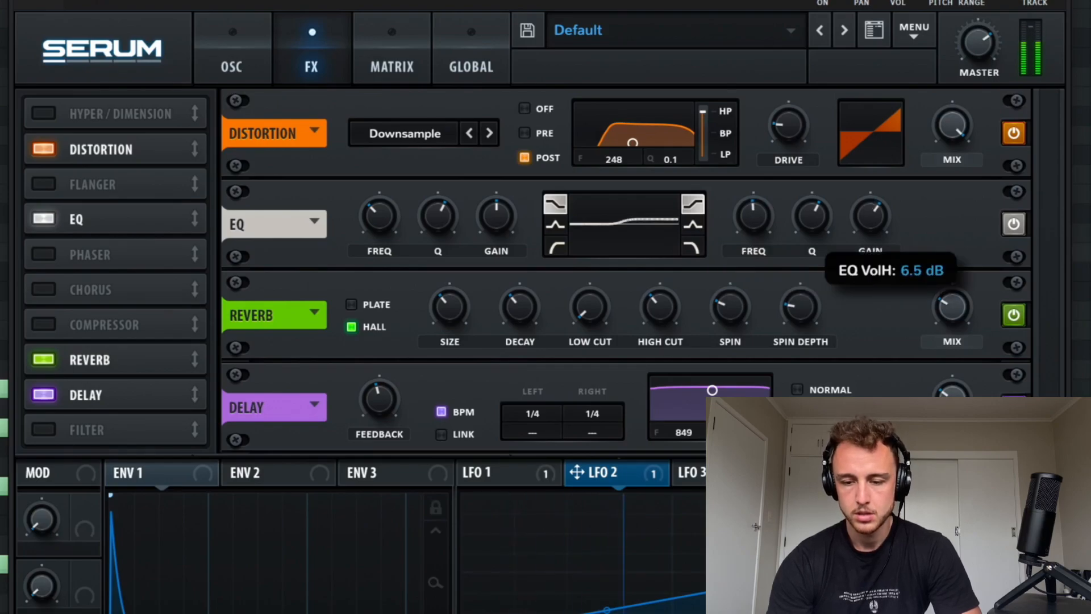
# Step: Compare the sound with the distortion bypassed and reduce the distortion's mix to a subtle amount
pyautogui.moveTo(940, 107); pyautogui.dragTo(960, 233)
pyautogui.click(1023, 132)
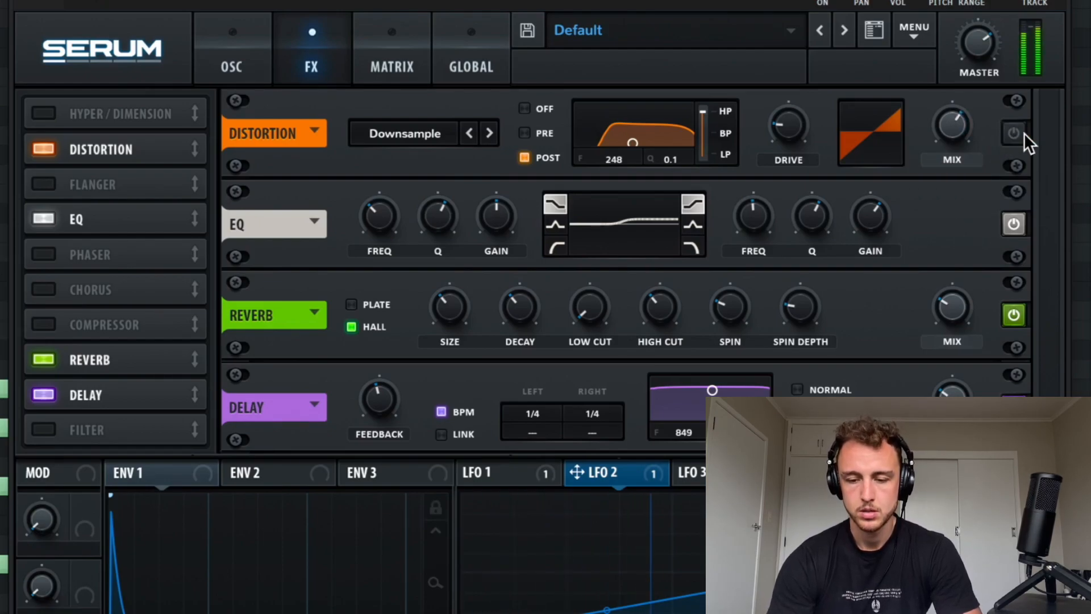
pyautogui.click(1023, 132)
pyautogui.moveTo(948, 145)
pyautogui.moveTo(948, 194); pyautogui.dragTo(961, 220)
pyautogui.moveTo(952, 126); pyautogui.dragTo(955, 142)
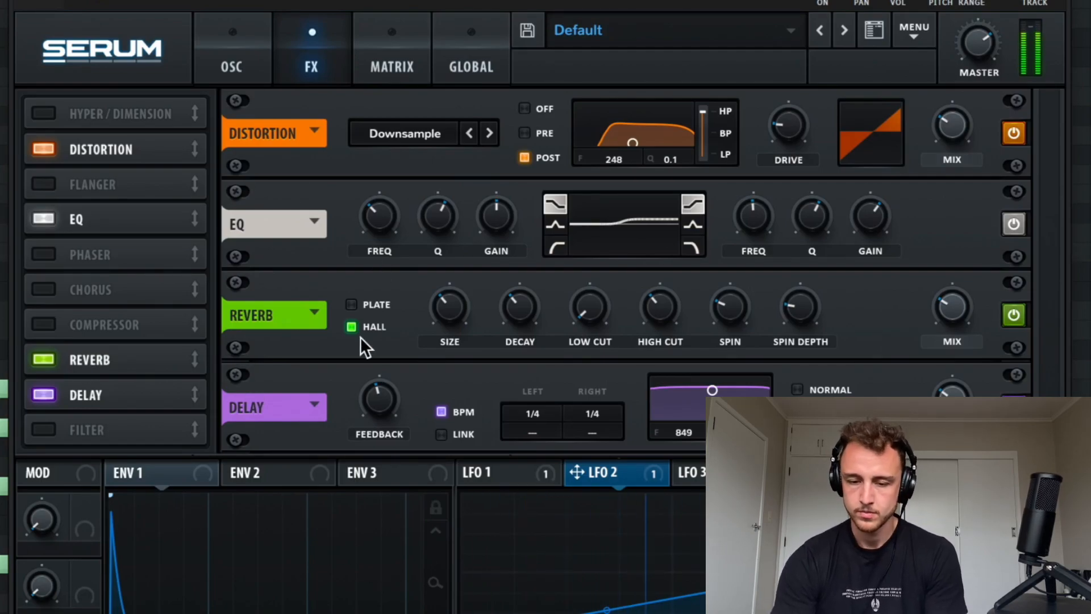
# Step: Play the looped section of the arrangement to hear the chord synth together with the kick
pyautogui.click(224, 34)
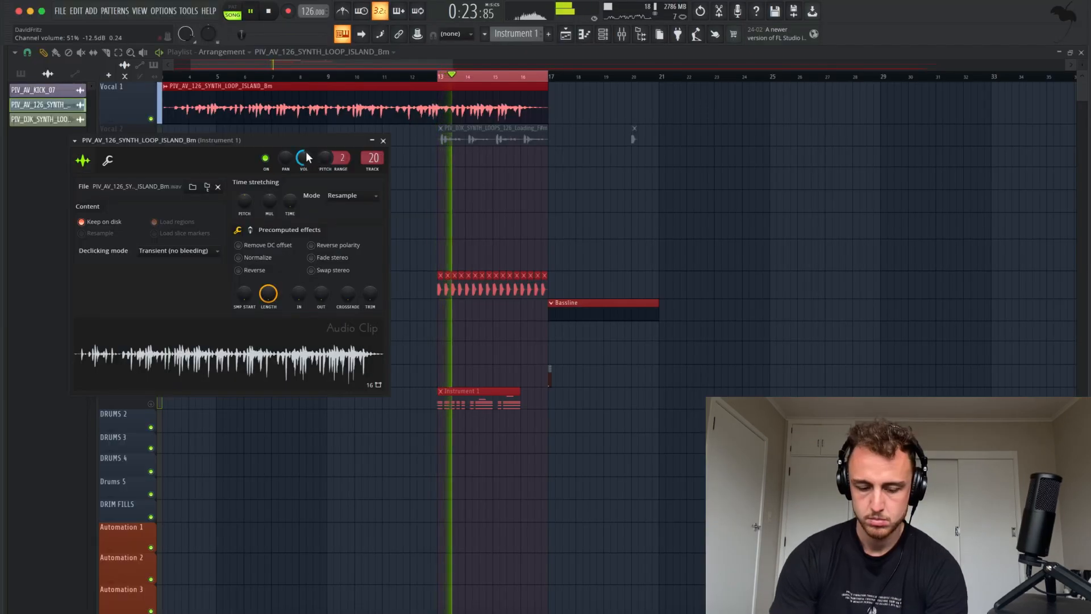
pyautogui.press('Escape')
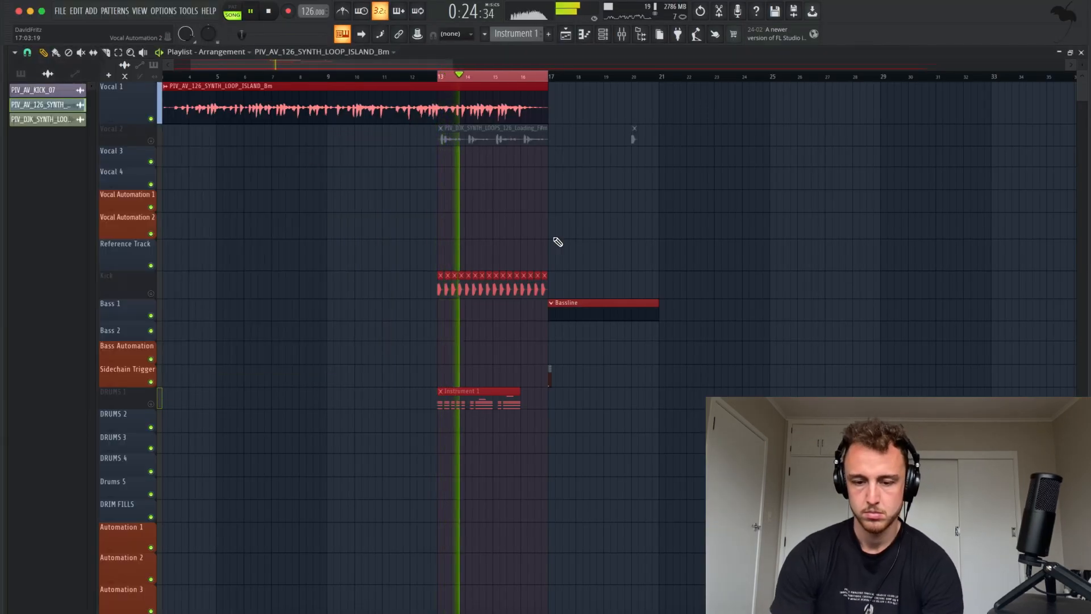
pyautogui.scroll(-4, 557, 242)
pyautogui.hscroll(-1, 557, 242)
pyautogui.scroll(4, 558, 242)
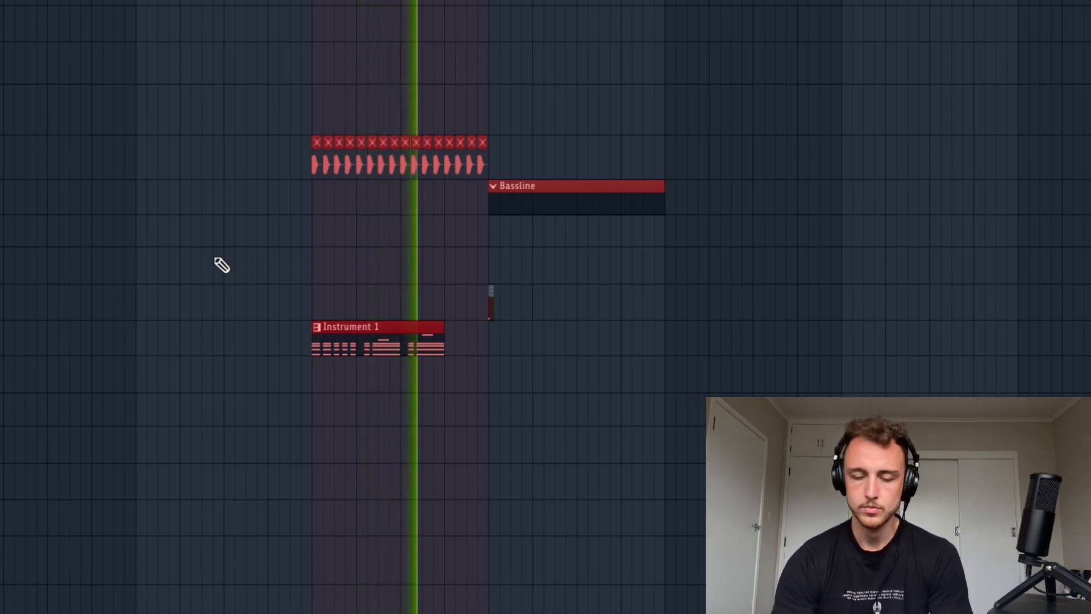
pyautogui.press('space')
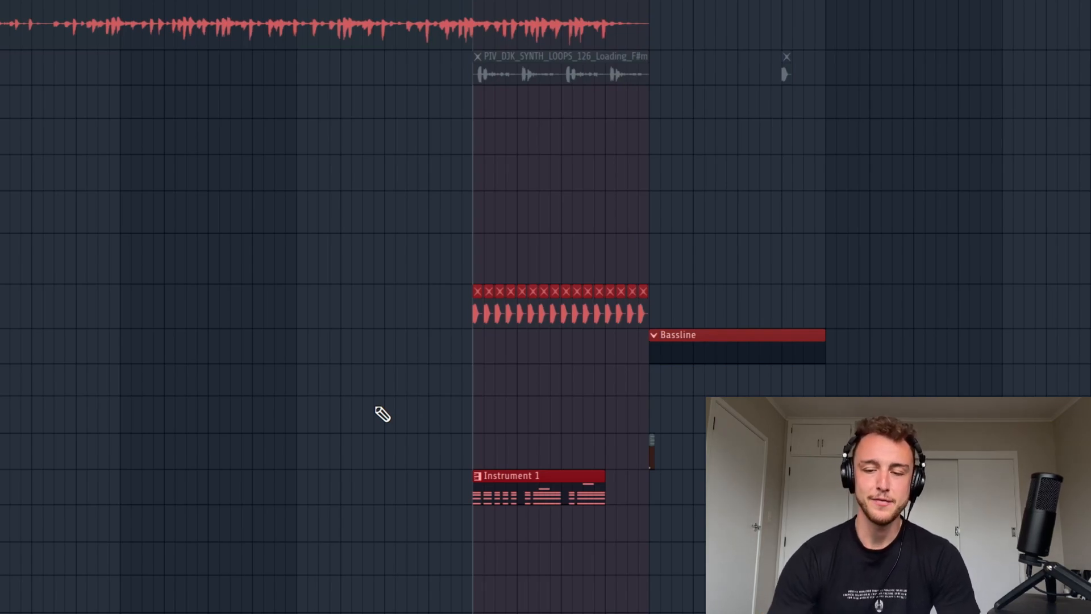
# Step: Reopen the Serum #2 channel and assign envelope 1 to the reverb's mix in its effects
pyautogui.press('F6')
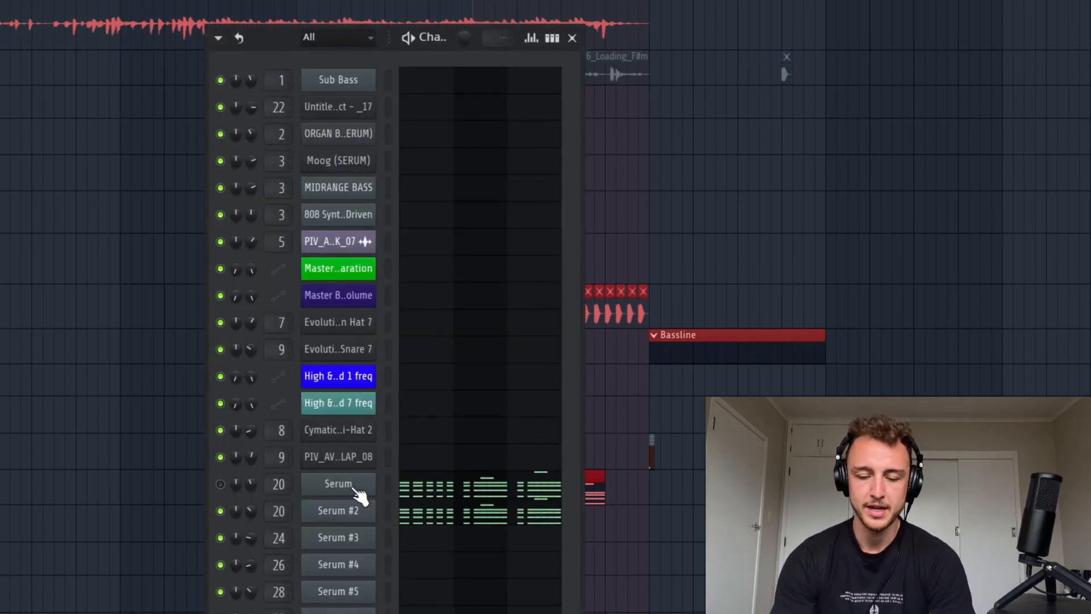
pyautogui.click(340, 513)
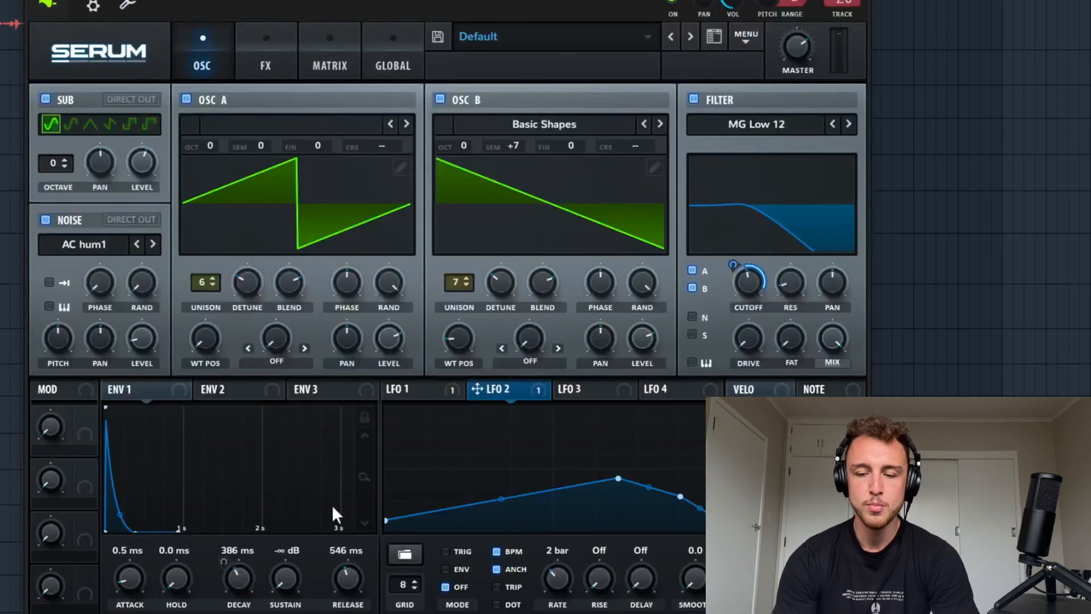
pyautogui.click(256, 36)
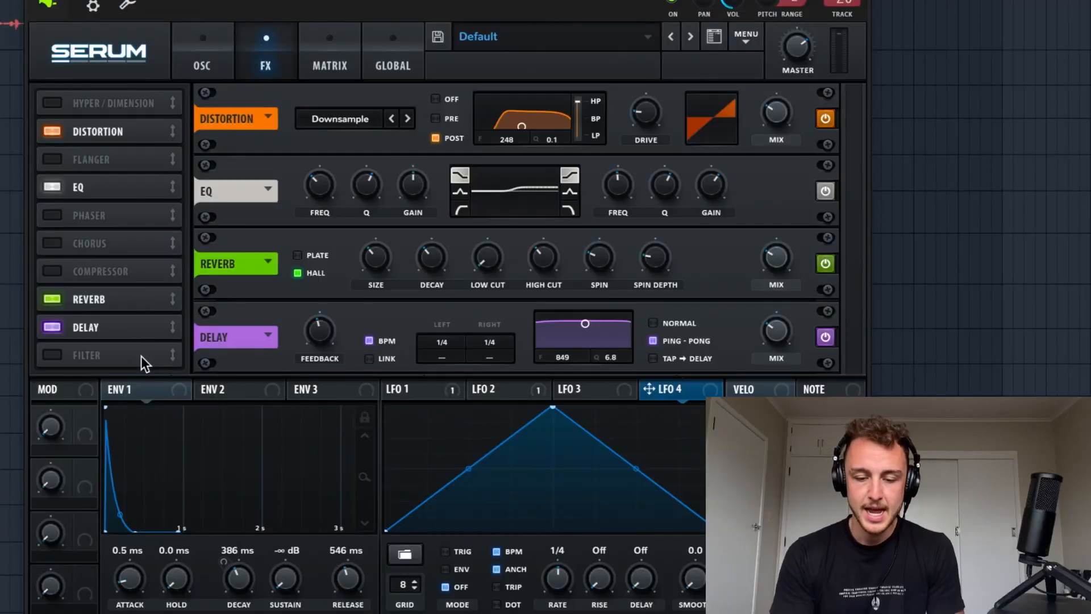
pyautogui.click(127, 392)
pyautogui.moveTo(149, 387); pyautogui.dragTo(776, 267)
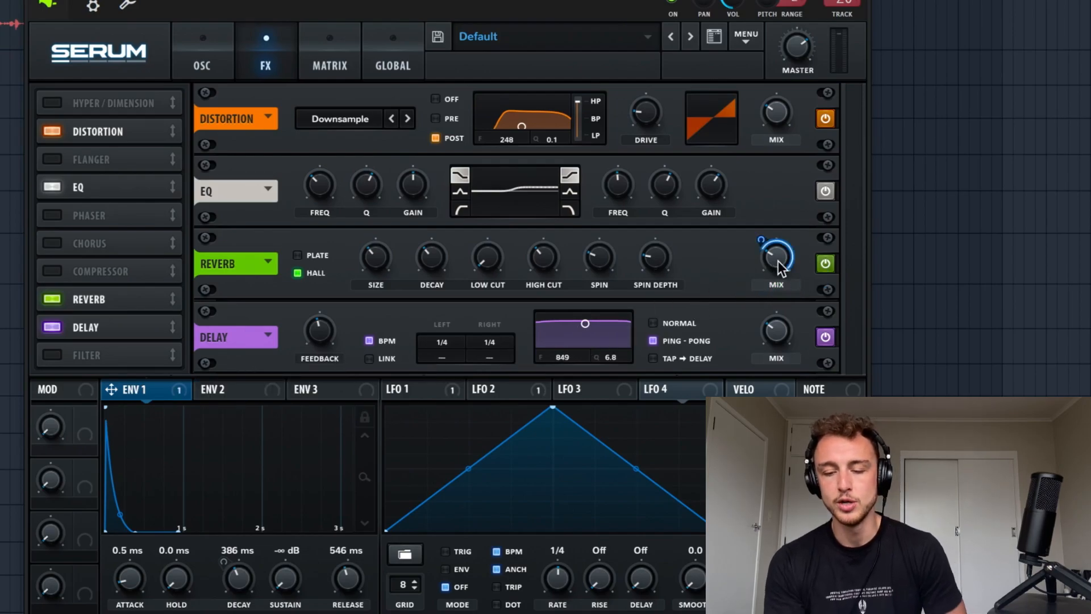
# Step: Set envelope 1's modulation amount on the reverb mix to -33 and rebalance the reverb's mix by ear
pyautogui.moveTo(779, 261)
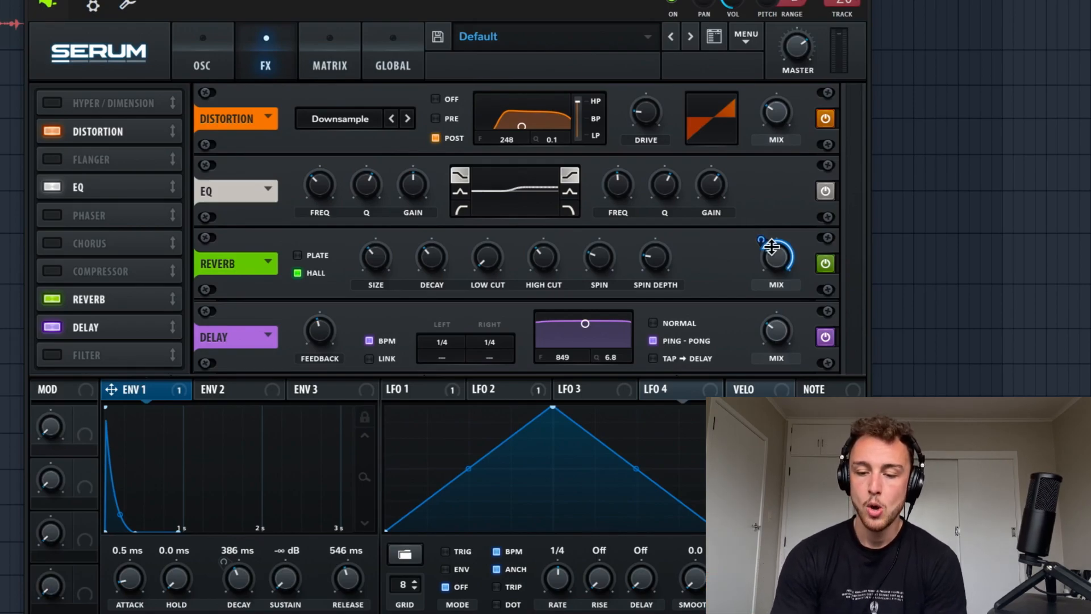
pyautogui.moveTo(761, 239); pyautogui.dragTo(753, 352)
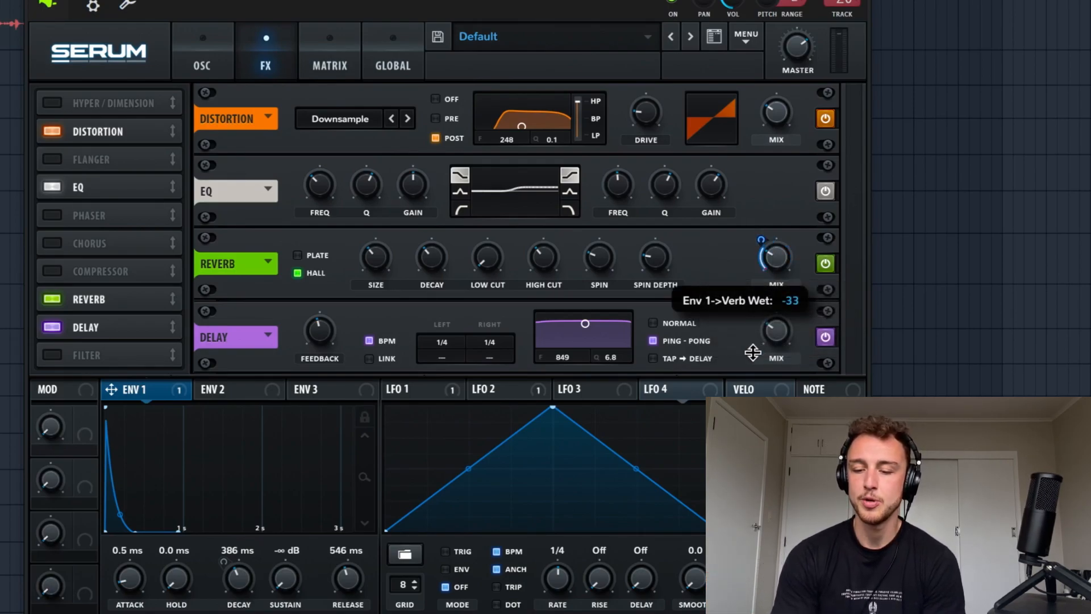
pyautogui.moveTo(770, 259); pyautogui.dragTo(773, 250)
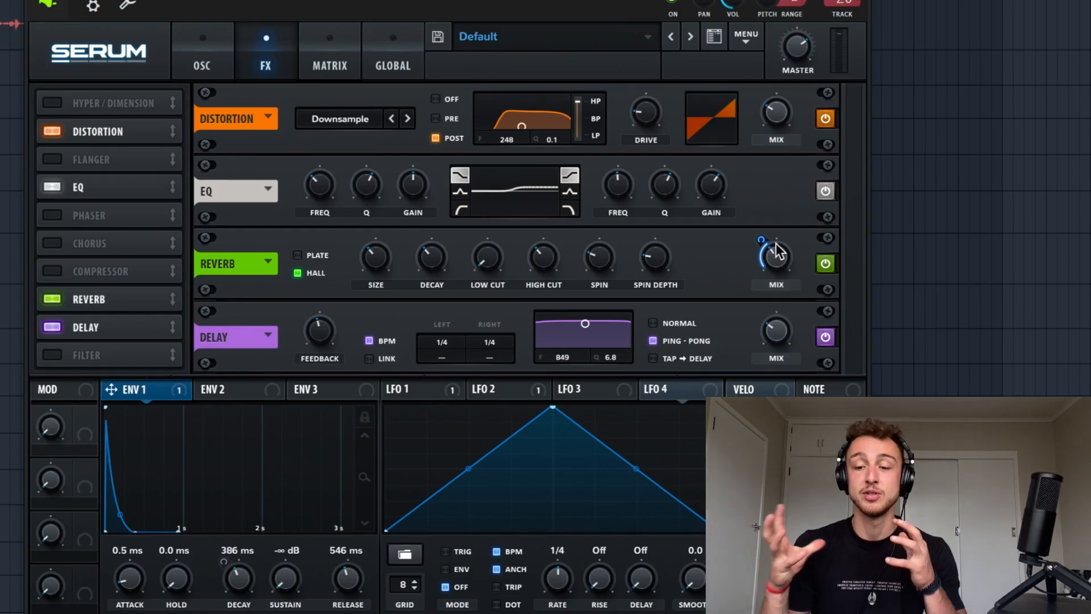
pyautogui.moveTo(754, 245)
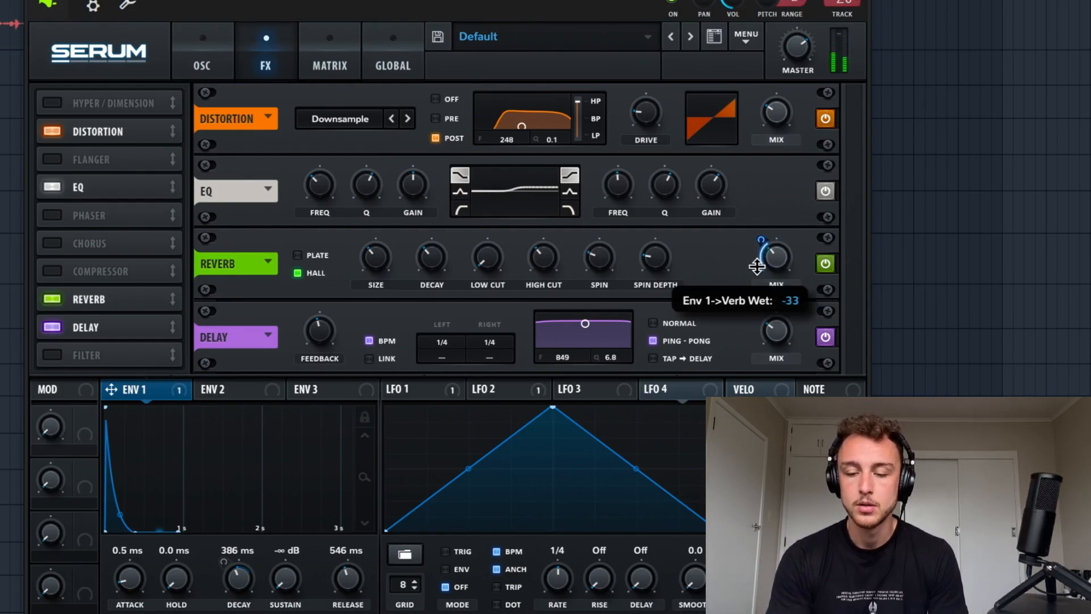
pyautogui.moveTo(782, 258); pyautogui.dragTo(766, 64)
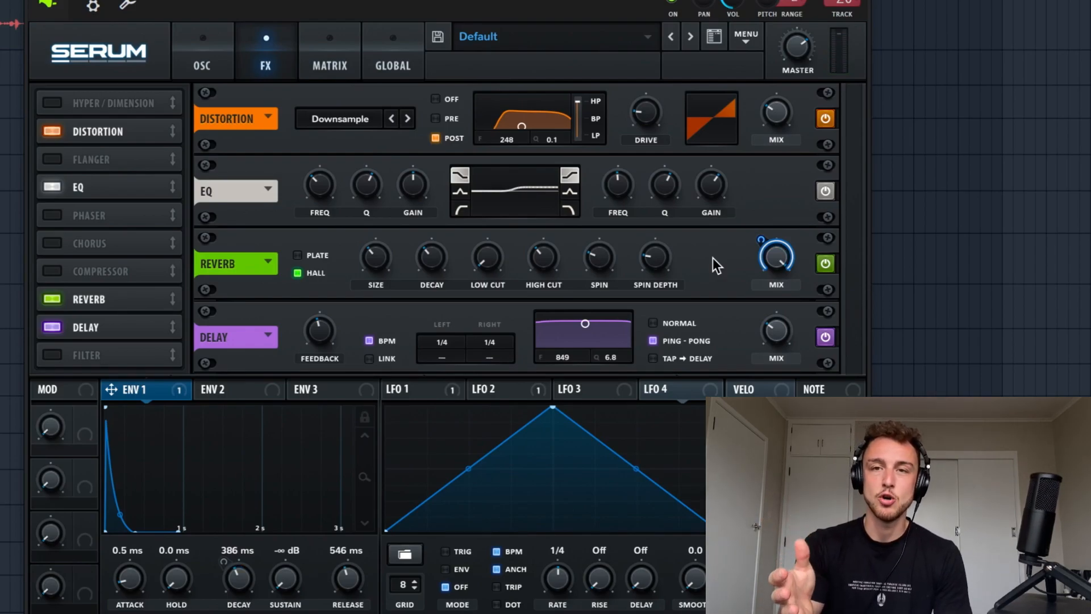
pyautogui.moveTo(776, 251)
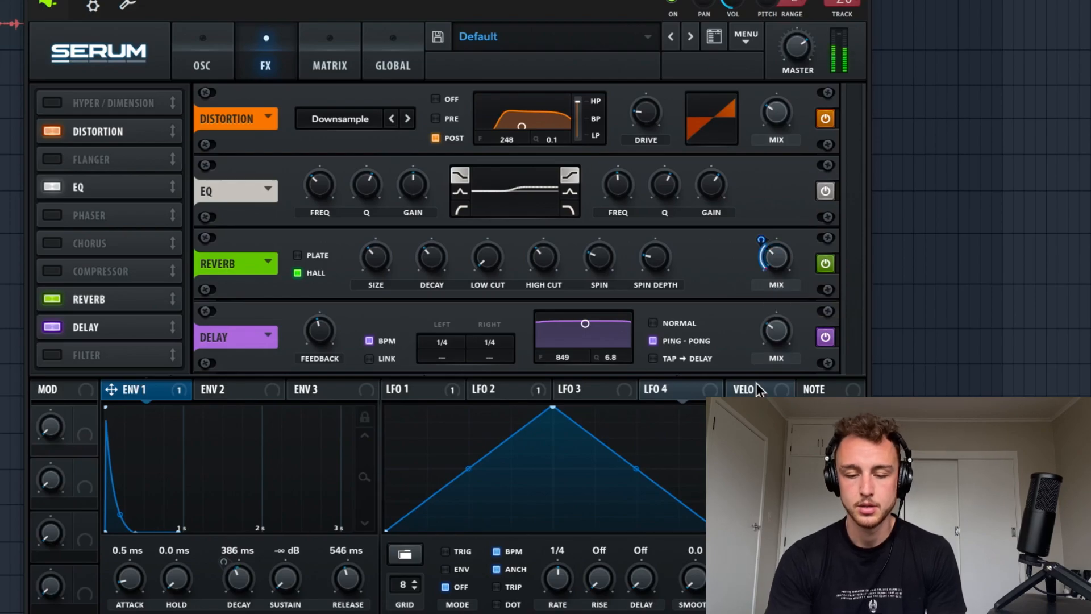
# Step: Raise the ping-pong delay's mix slightly
pyautogui.moveTo(782, 329)
pyautogui.moveTo(780, 305); pyautogui.dragTo(782, 297)
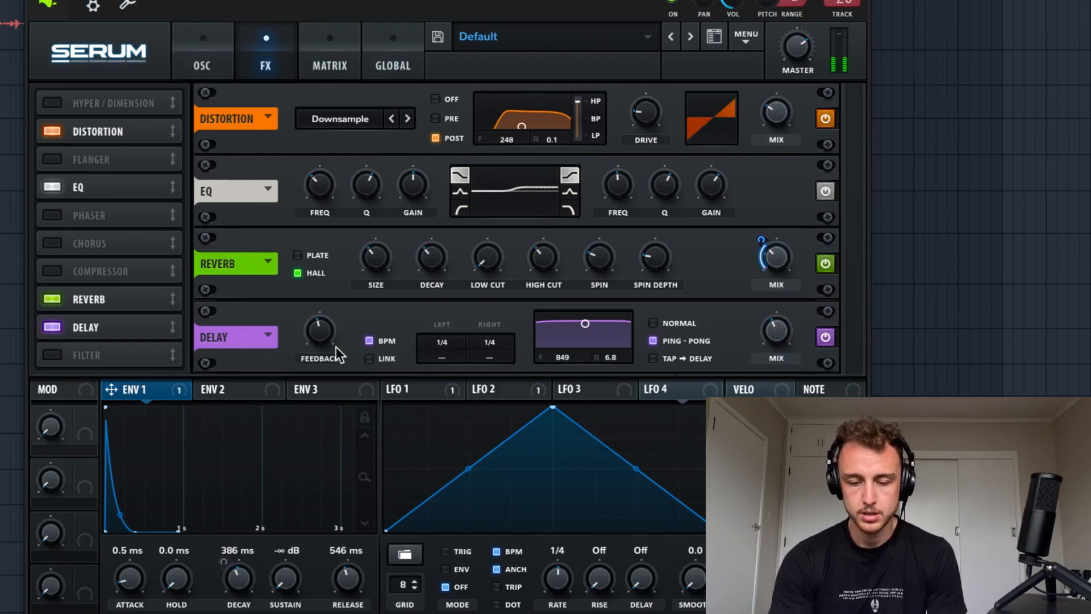
# Step: Raise the ping-pong delay's feedback, bypass the reverb to hear the delay alone, and adjust the delay's mix by ear
pyautogui.moveTo(330, 335)
pyautogui.moveTo(773, 322); pyautogui.dragTo(776, 352)
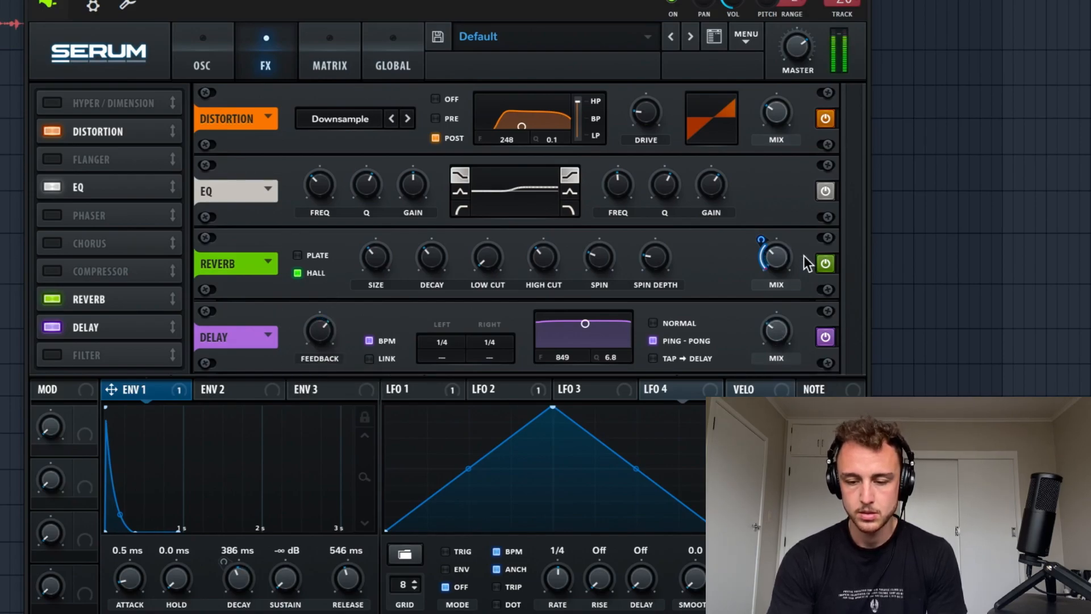
pyautogui.click(824, 264)
pyautogui.moveTo(768, 334)
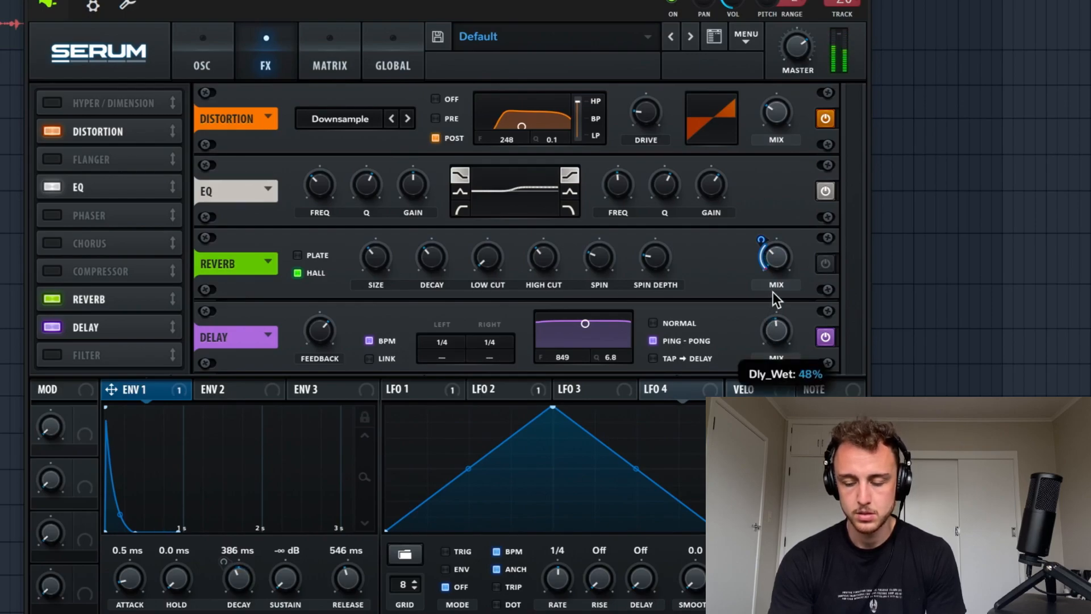
pyautogui.moveTo(773, 289); pyautogui.dragTo(778, 352)
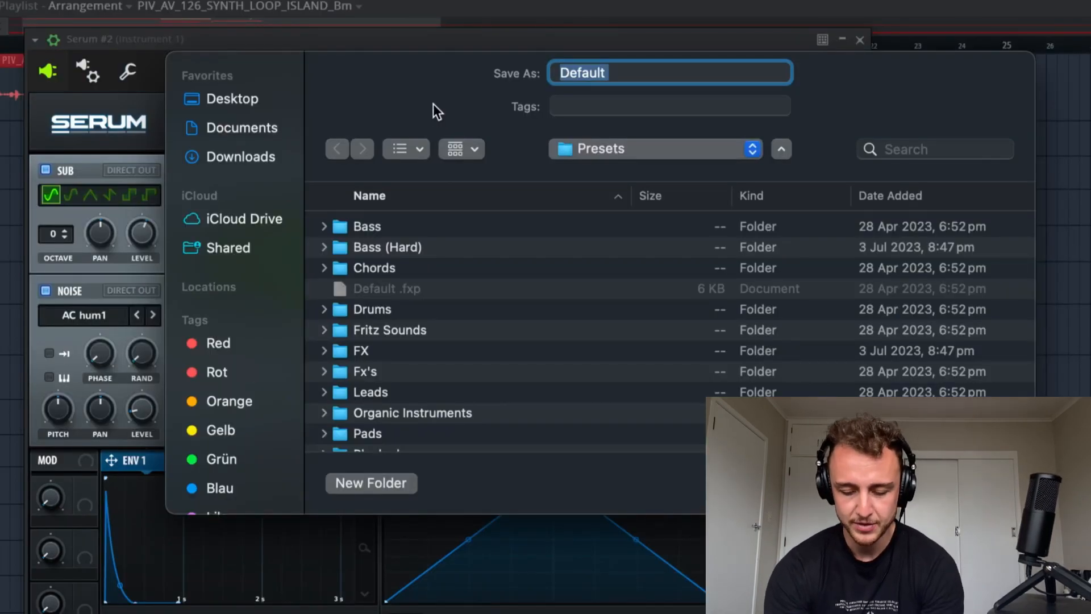
# Step: Name the patch for saving in the Presets folder as "Djoko", followed by the producer's full name and "Edition"
pyautogui.write('Djoko')
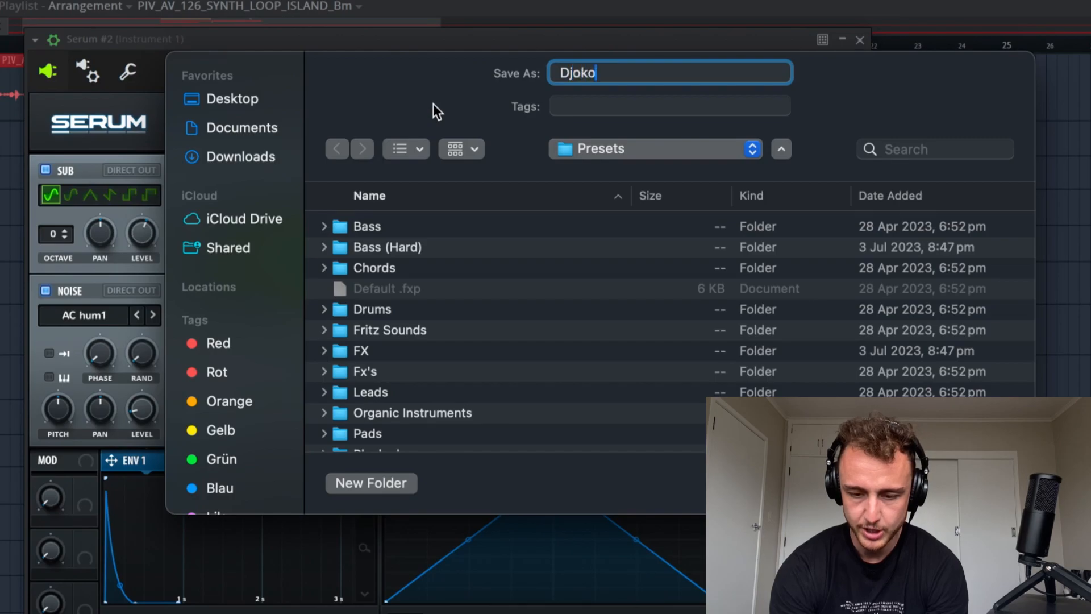
pyautogui.write(' Da')
pyautogui.press('BackSpace')
pyautogui.press('BackSpace')
pyautogui.press('BackSpace')
pyautogui.write('Dav')
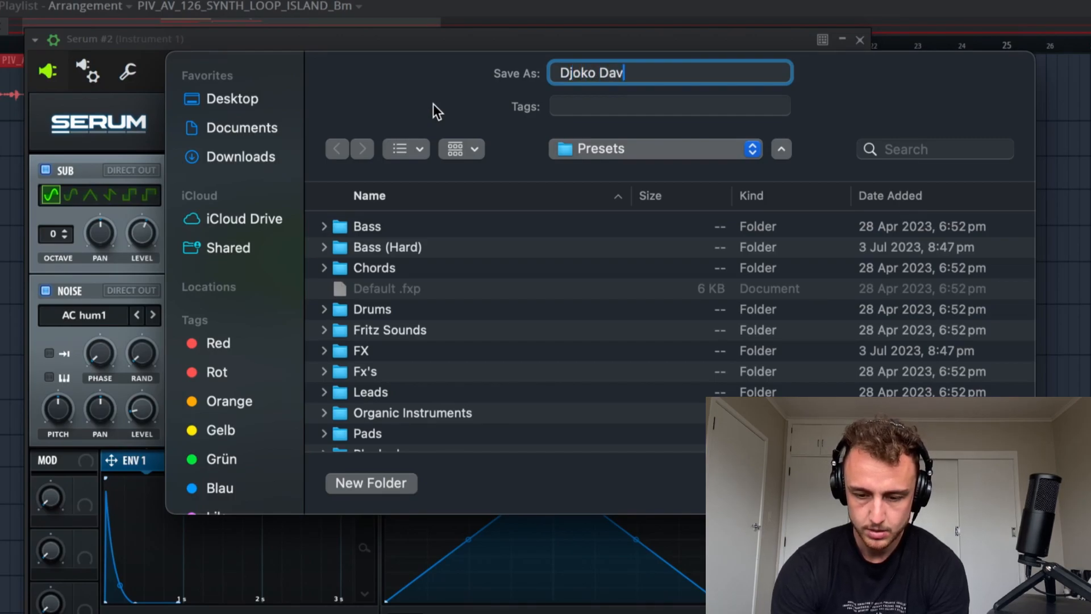
pyautogui.write('id Fritz Edition')
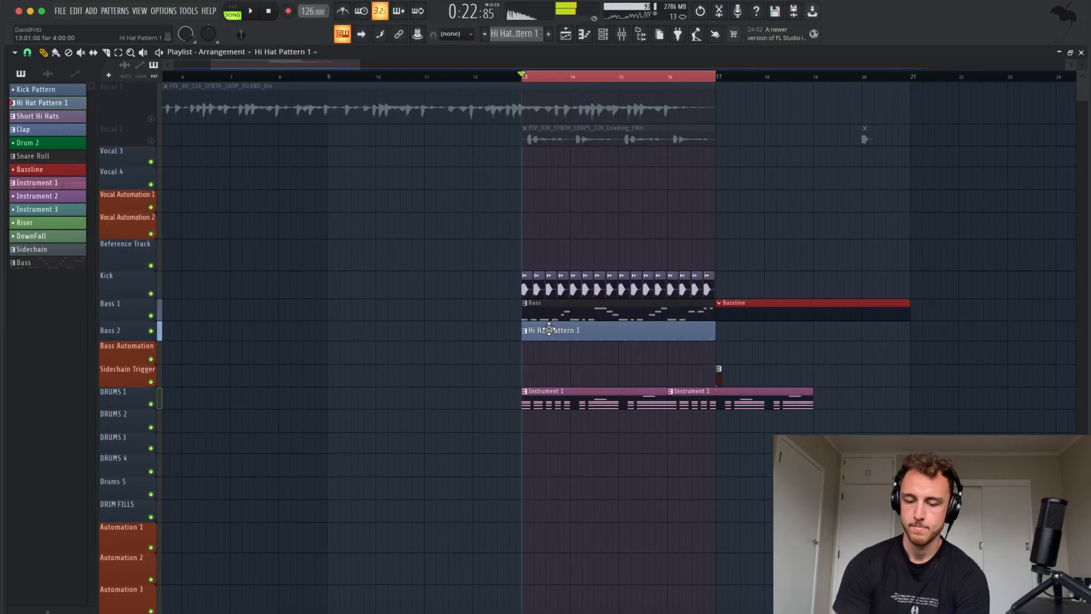
# Step: Select the Clap pattern for placing in the arrangement
pyautogui.click(31, 134)
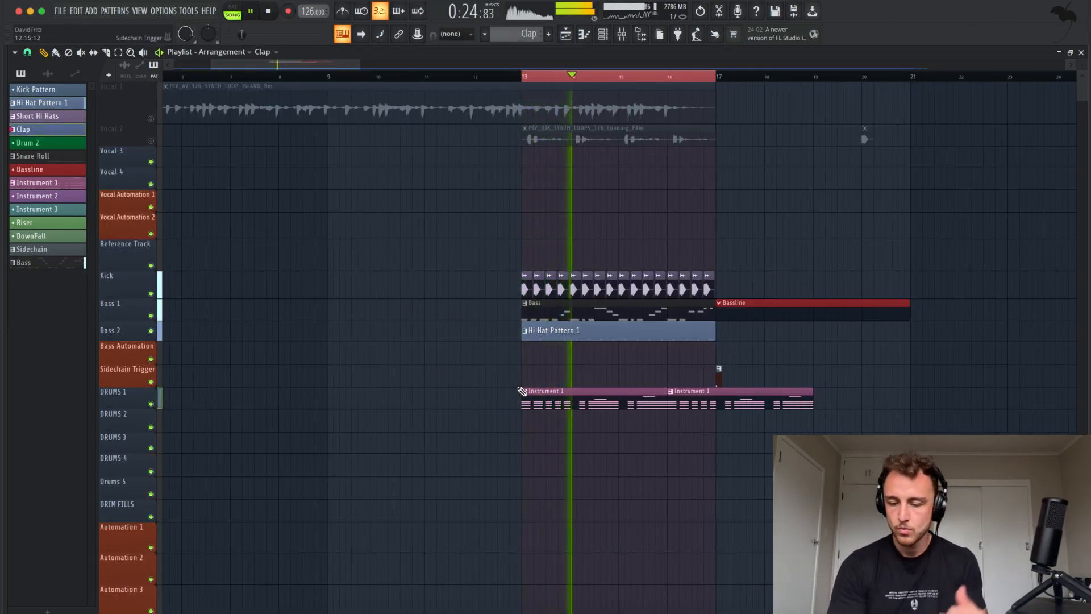